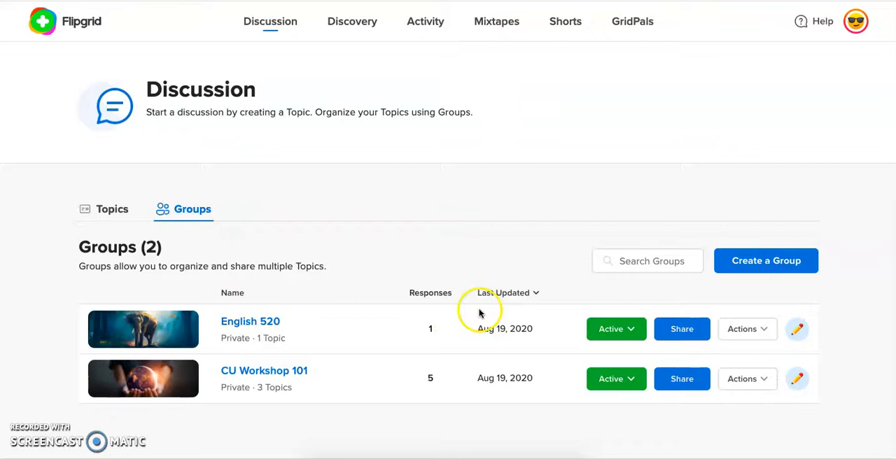
- Start a new private group named "Workshop 101" with student email access, keeping the suggested join code
{"action": "scroll", "coordinate": [483, 311], "scroll_direction": "down", "scroll_amount": 2}
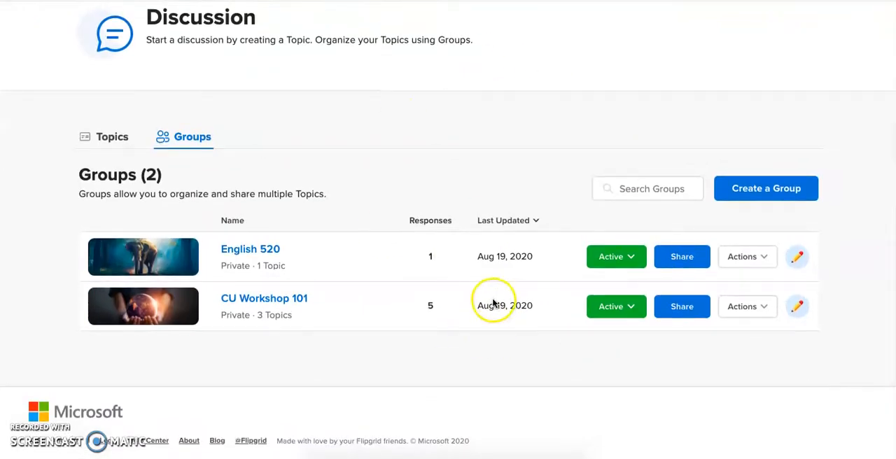
{"action": "left_click", "coordinate": [776, 198]}
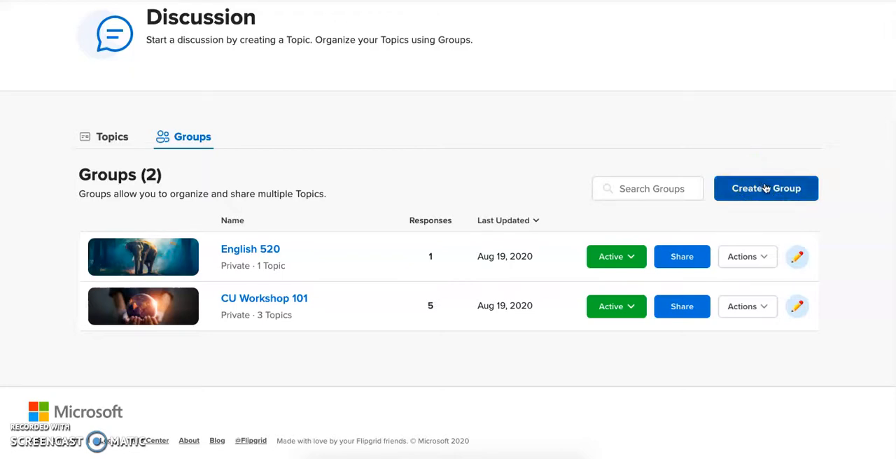
{"action": "left_click", "coordinate": [766, 188]}
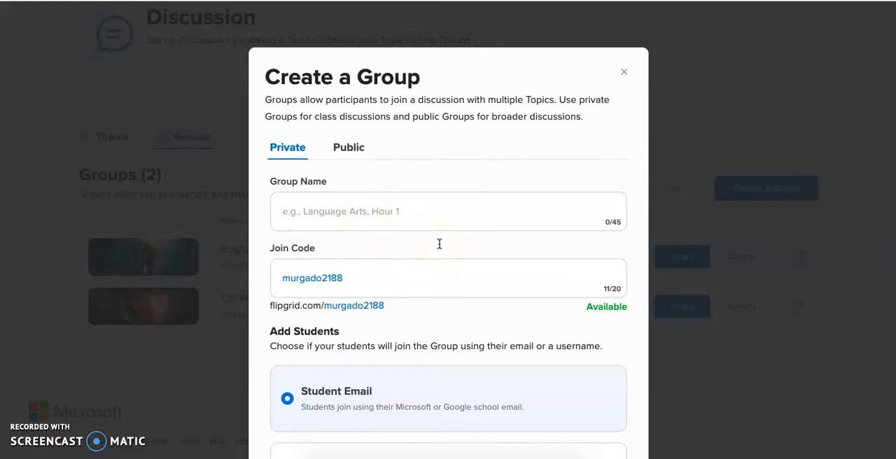
{"action": "left_click", "coordinate": [310, 222]}
{"action": "type", "text": "Worksh"}
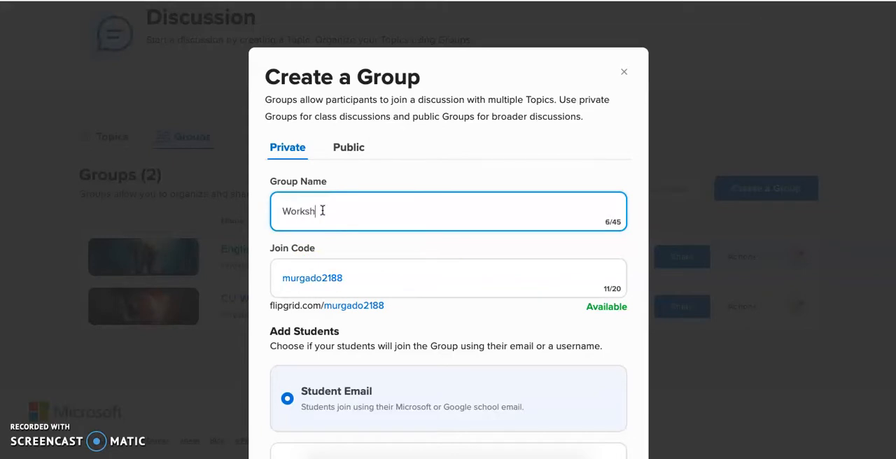
{"action": "type", "text": "op 101"}
{"action": "left_click_drag", "start_coordinate": [386, 273], "coordinate": [285, 268]}
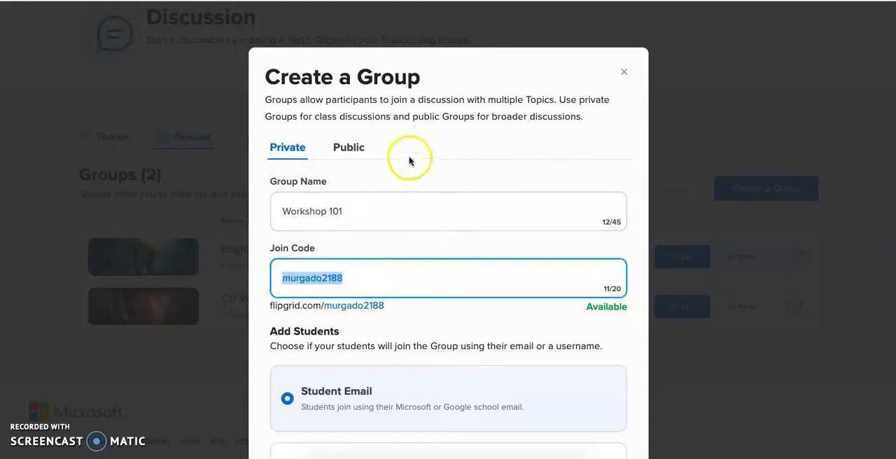
{"action": "scroll", "coordinate": [429, 153], "scroll_direction": "down", "scroll_amount": 3}
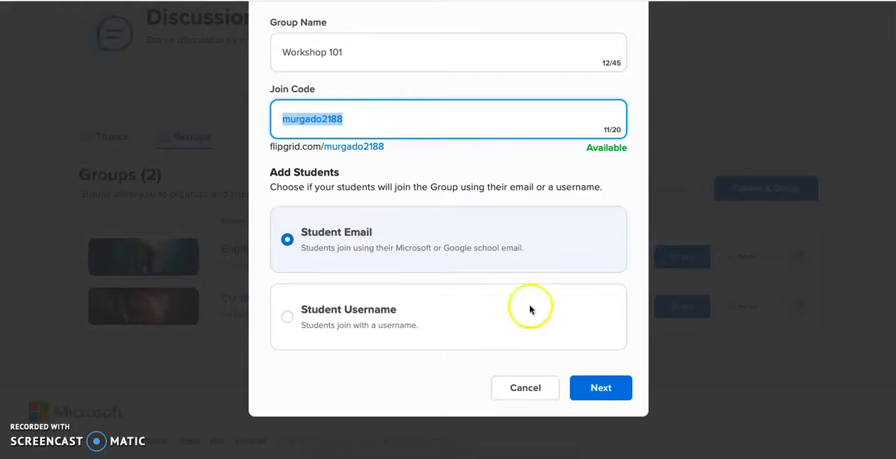
{"action": "left_click", "coordinate": [598, 389]}
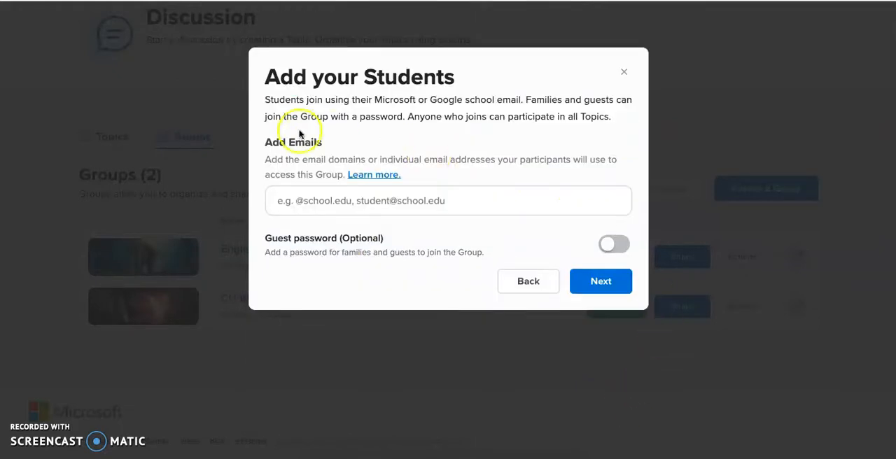
{"action": "left_click", "coordinate": [298, 203]}
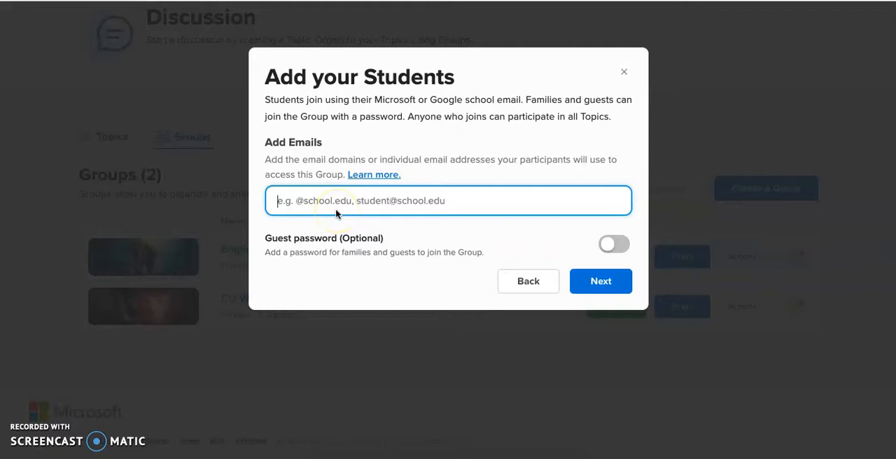
{"action": "type", "text": "@"}
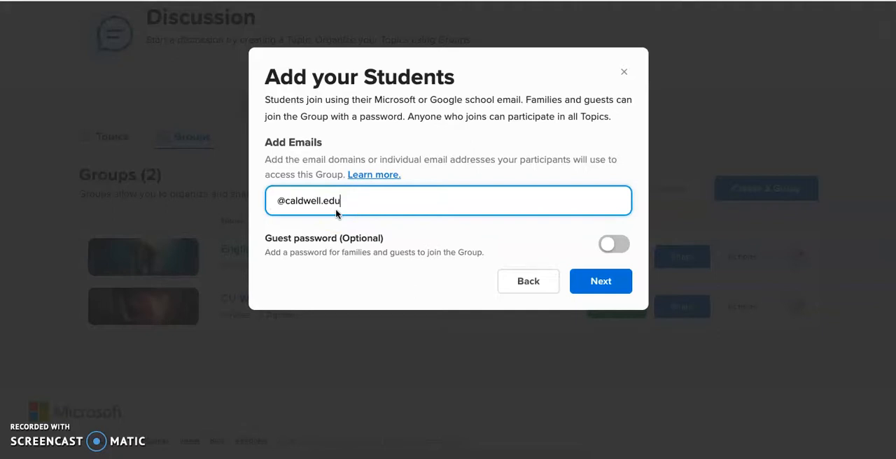
{"action": "type", "text": "caldwell.edu"}
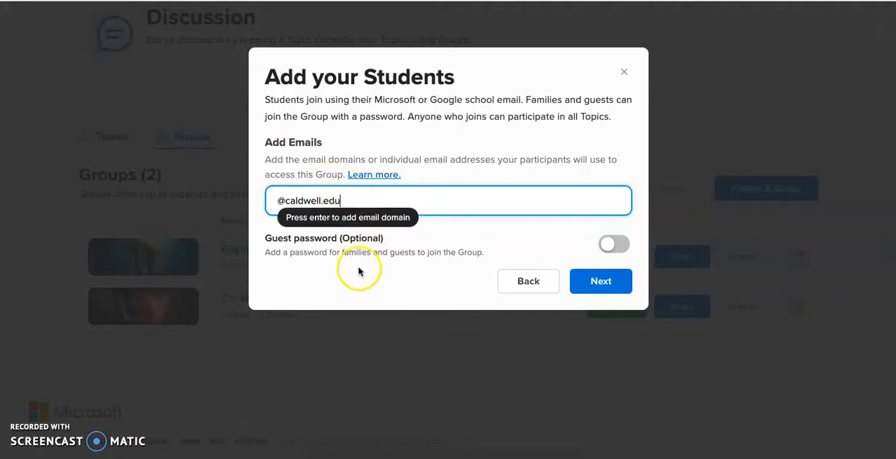
{"action": "left_click", "coordinate": [359, 202]}
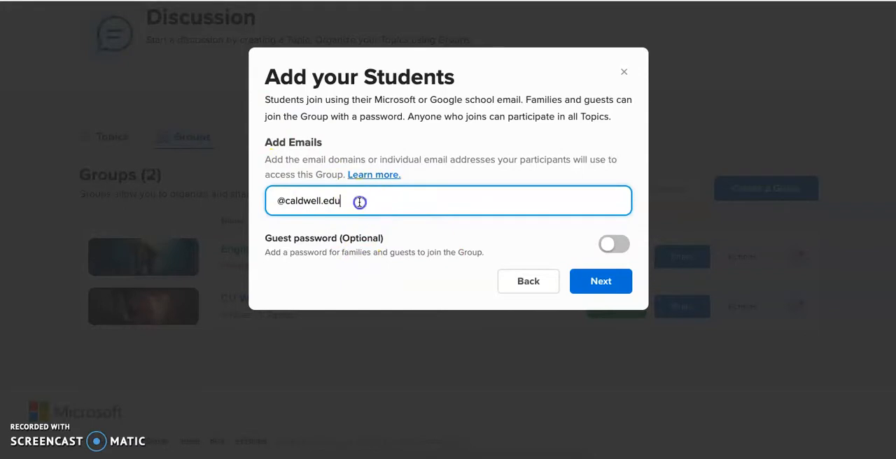
{"action": "left_click_drag", "start_coordinate": [359, 201], "coordinate": [245, 199]}
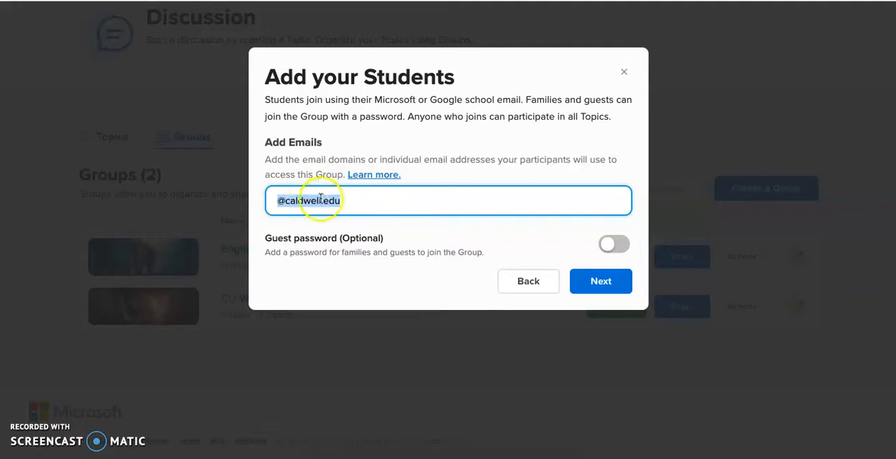
{"action": "left_click", "coordinate": [415, 284]}
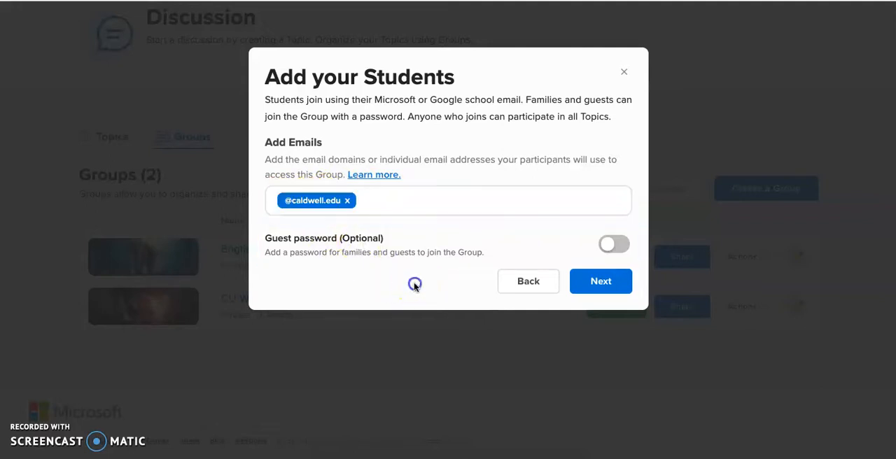
- Finish creating the group with the guest password off and without duplicating any topics
{"action": "left_click", "coordinate": [616, 244]}
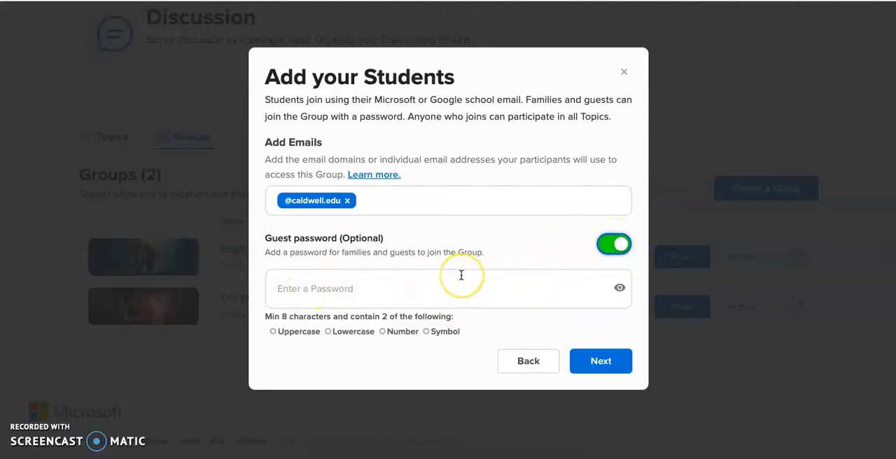
{"action": "left_click", "coordinate": [613, 245]}
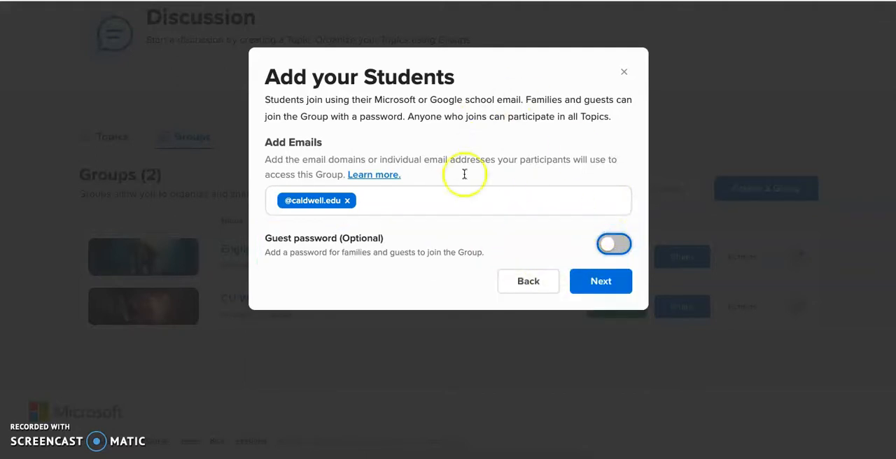
{"action": "left_click", "coordinate": [598, 287]}
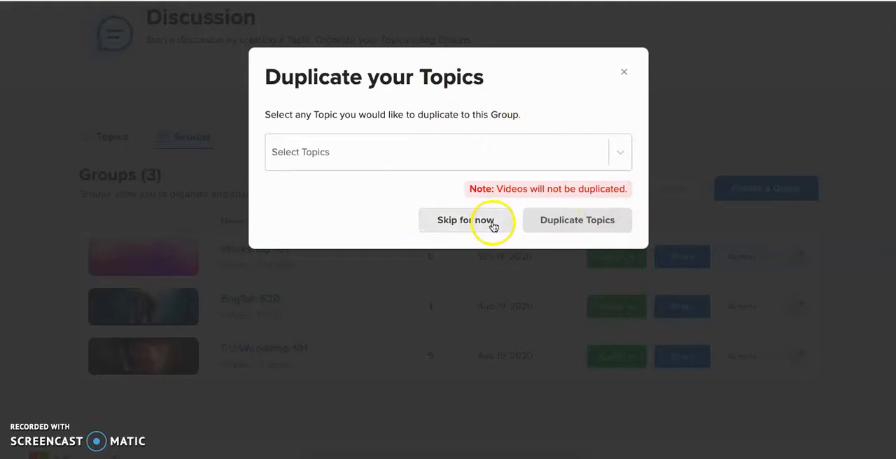
{"action": "left_click", "coordinate": [466, 222]}
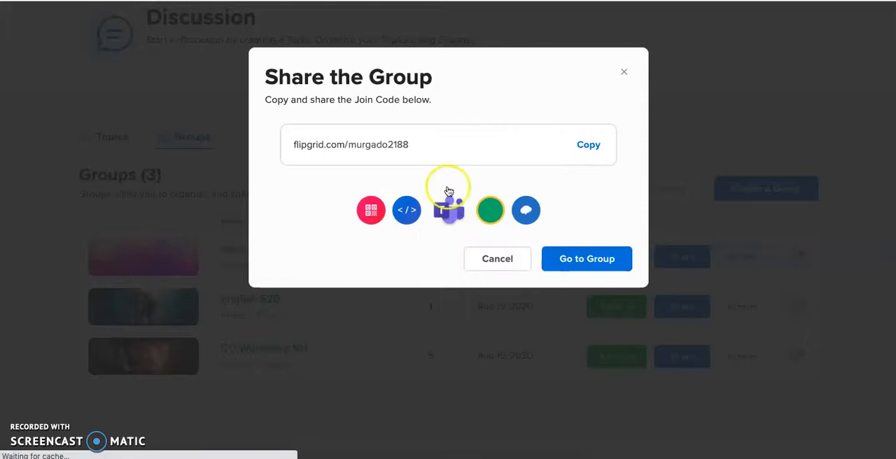
- Copy the new group's join link and go to the group's page
{"action": "left_click", "coordinate": [602, 144]}
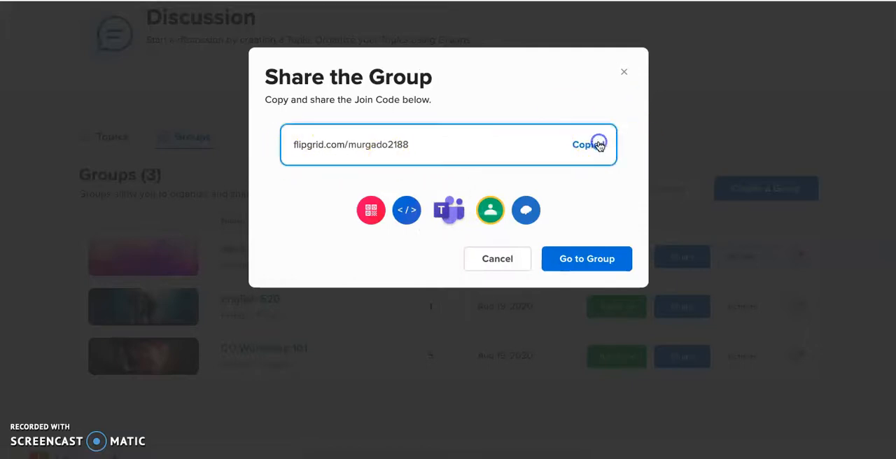
{"action": "left_click_drag", "start_coordinate": [424, 145], "coordinate": [284, 149]}
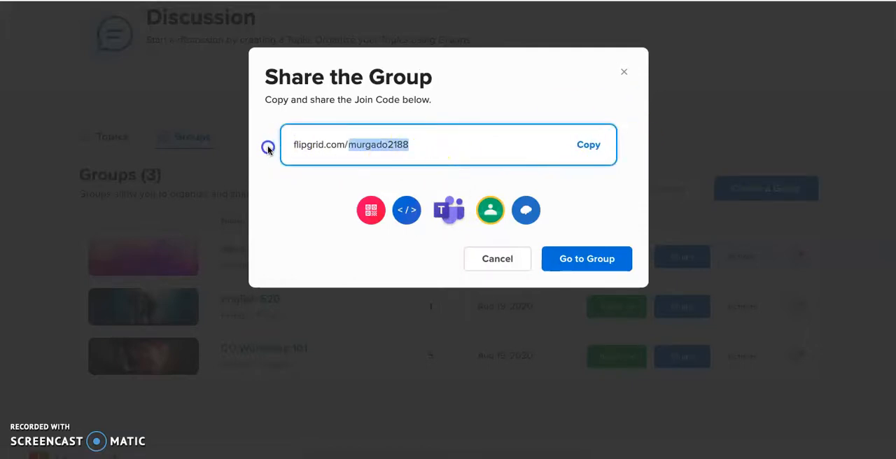
{"action": "left_click", "coordinate": [512, 97]}
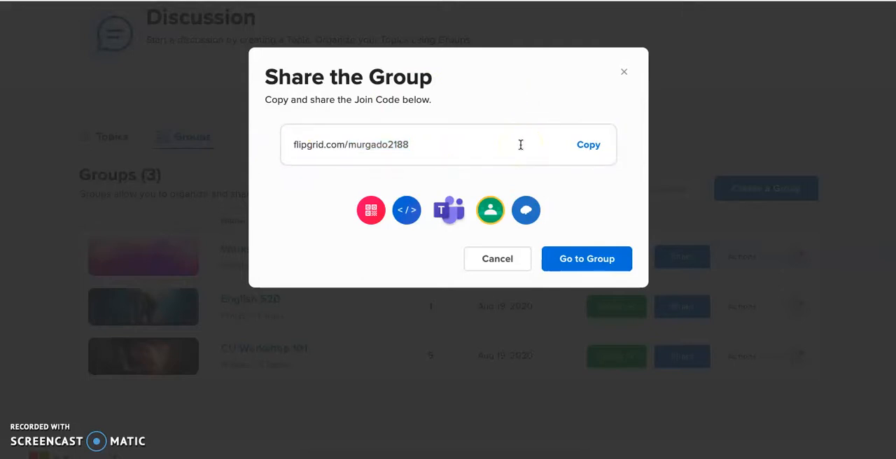
{"action": "left_click", "coordinate": [567, 259]}
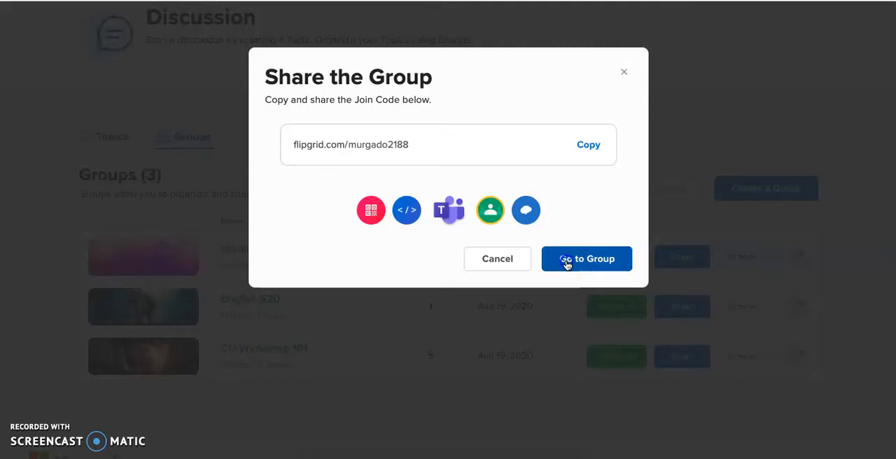
- Look over the Workshop 101 page, including its title, join code and topics area
{"action": "scroll", "coordinate": [444, 326], "scroll_direction": "down", "scroll_amount": 2}
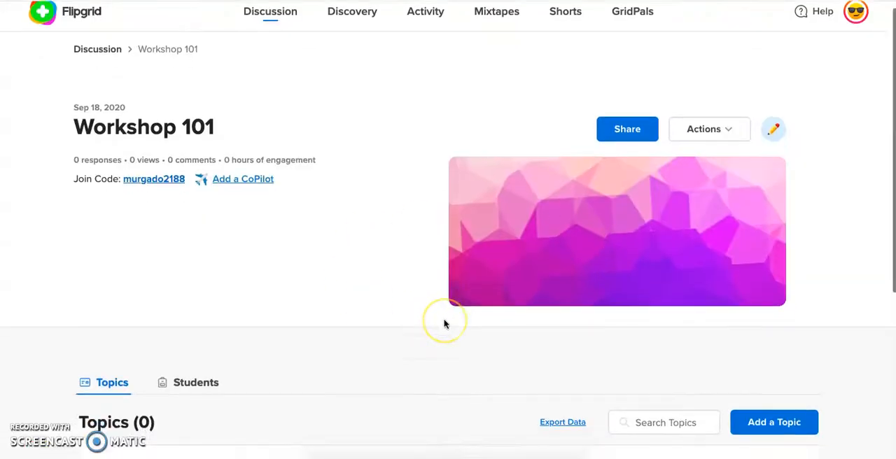
{"action": "scroll", "coordinate": [444, 324], "scroll_direction": "up", "scroll_amount": 2}
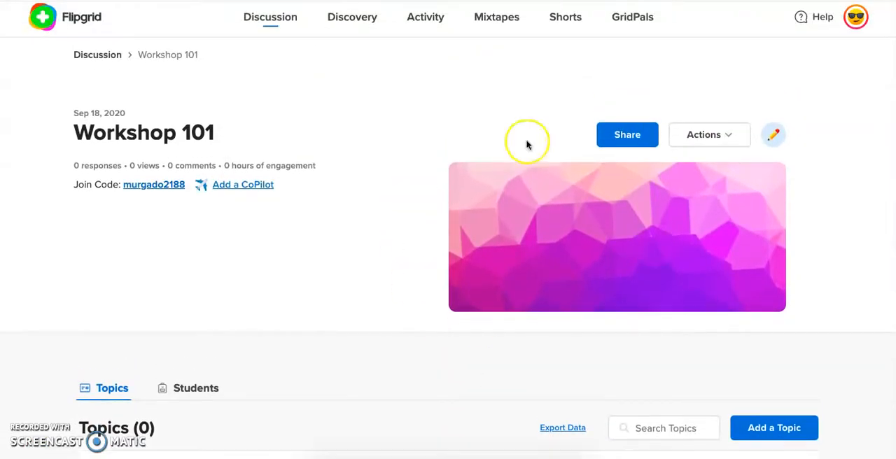
{"action": "scroll", "coordinate": [326, 233], "scroll_direction": "down", "scroll_amount": 4}
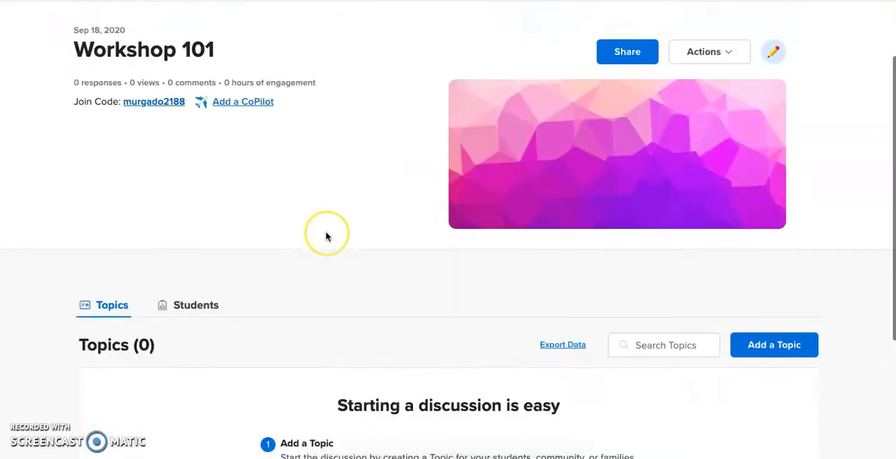
{"action": "scroll", "coordinate": [326, 235], "scroll_direction": "up", "scroll_amount": 4}
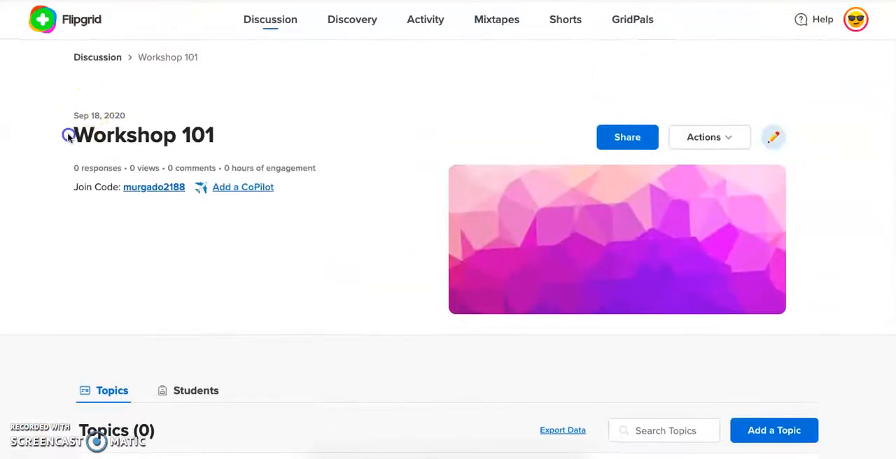
{"action": "triple_click", "coordinate": [253, 137]}
{"action": "left_click_drag", "start_coordinate": [252, 137], "coordinate": [28, 105]}
{"action": "left_click", "coordinate": [300, 262]}
- Edit the Workshop 101 group and choose the colorful powder explosion on black from the Textures images as its cover
{"action": "left_click", "coordinate": [713, 143]}
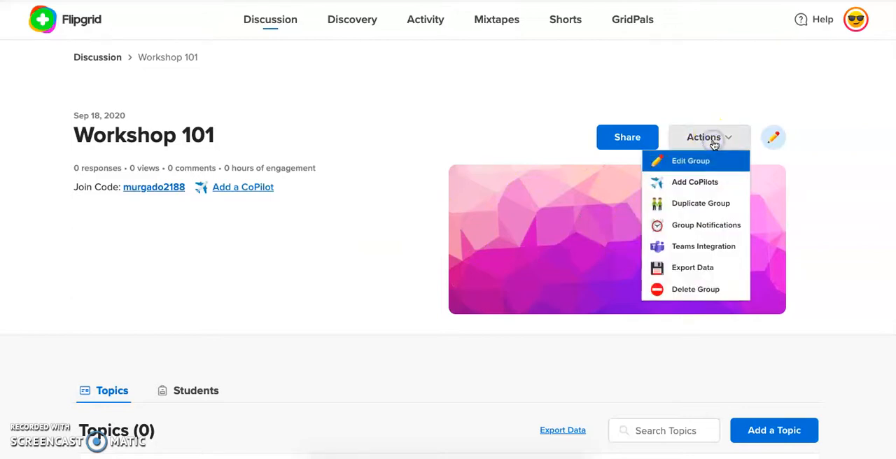
{"action": "left_click", "coordinate": [696, 162]}
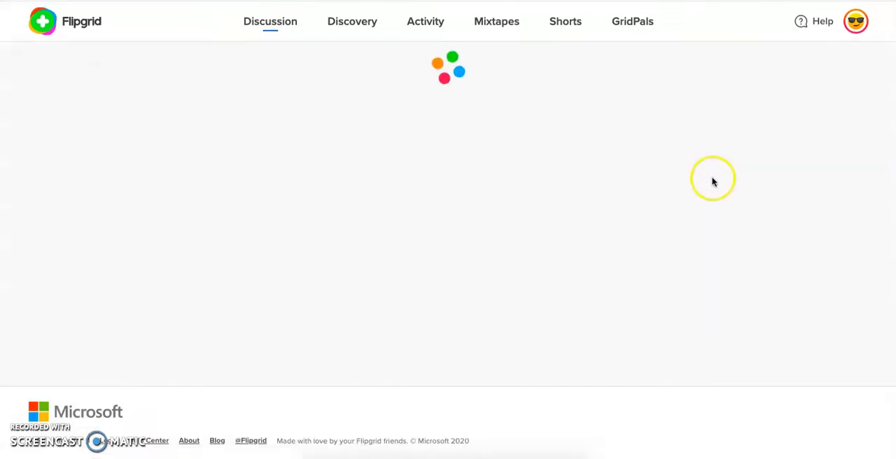
{"action": "scroll", "coordinate": [538, 200], "scroll_direction": "down", "scroll_amount": 5}
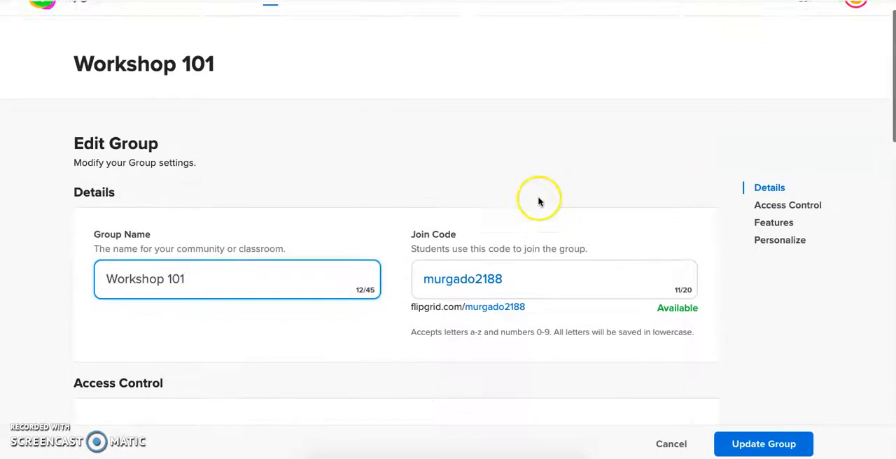
{"action": "scroll", "coordinate": [485, 280], "scroll_direction": "down", "scroll_amount": 5}
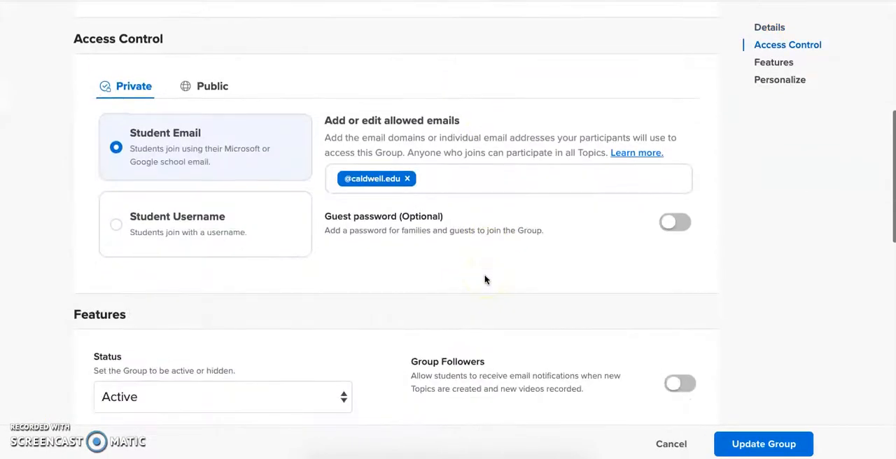
{"action": "scroll", "coordinate": [485, 280], "scroll_direction": "down", "scroll_amount": 3}
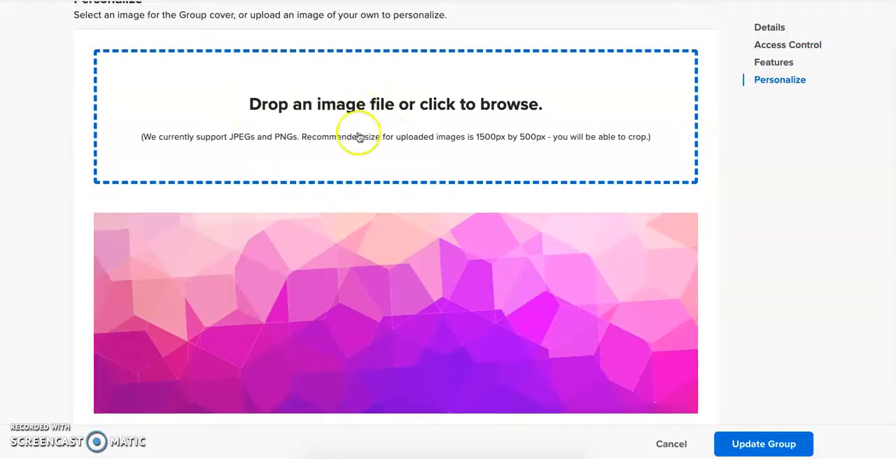
{"action": "scroll", "coordinate": [394, 150], "scroll_direction": "down", "scroll_amount": 5}
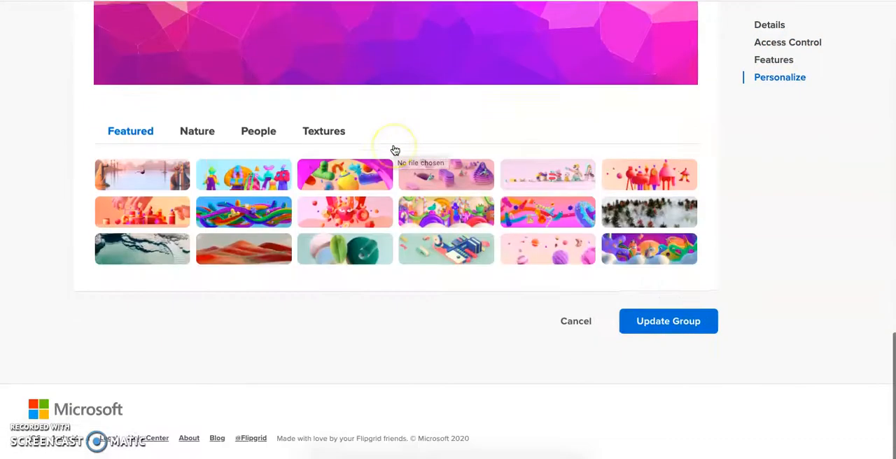
{"action": "left_click", "coordinate": [206, 138]}
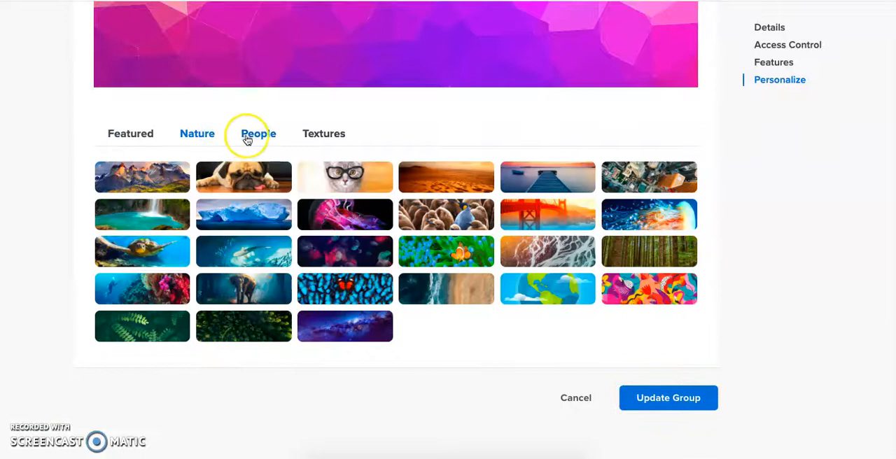
{"action": "left_click", "coordinate": [249, 137]}
{"action": "left_click", "coordinate": [309, 137]}
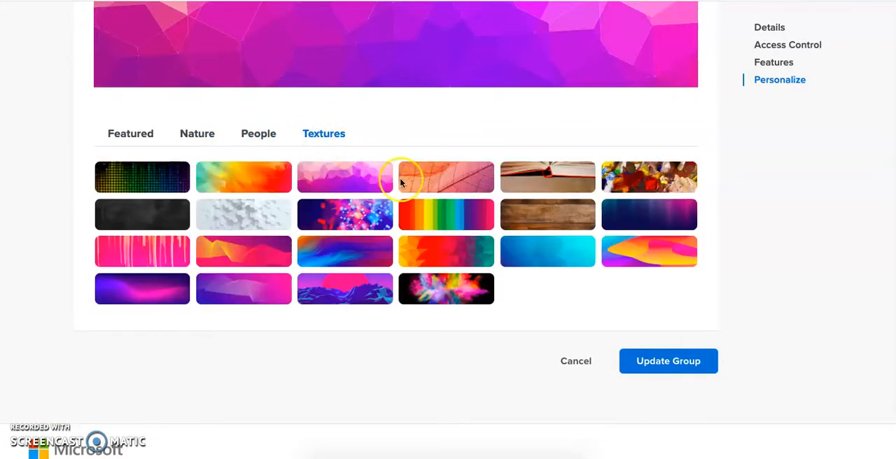
{"action": "left_click", "coordinate": [454, 296]}
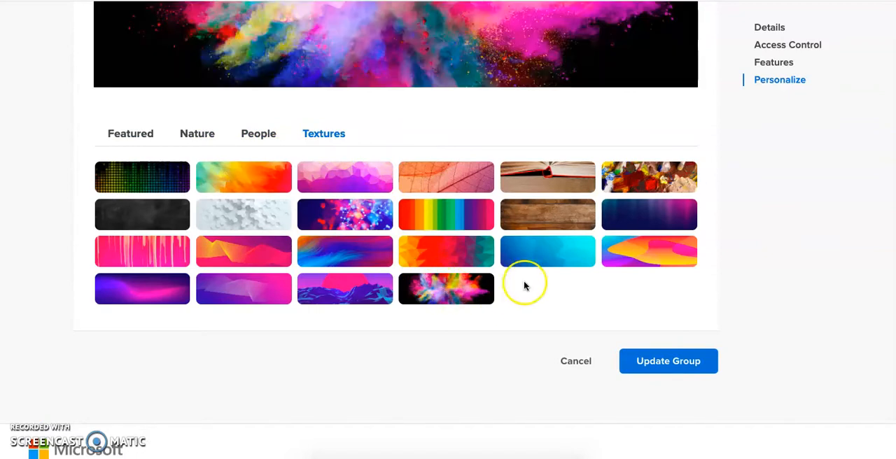
{"action": "scroll", "coordinate": [524, 284], "scroll_direction": "up", "scroll_amount": 3}
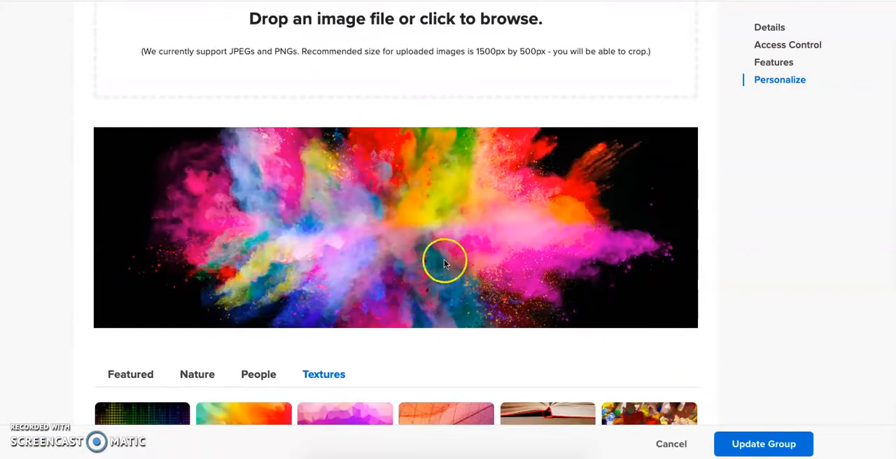
- Save the Workshop 101 group's new cover image and look over the actions available for the group
{"action": "left_click", "coordinate": [759, 449]}
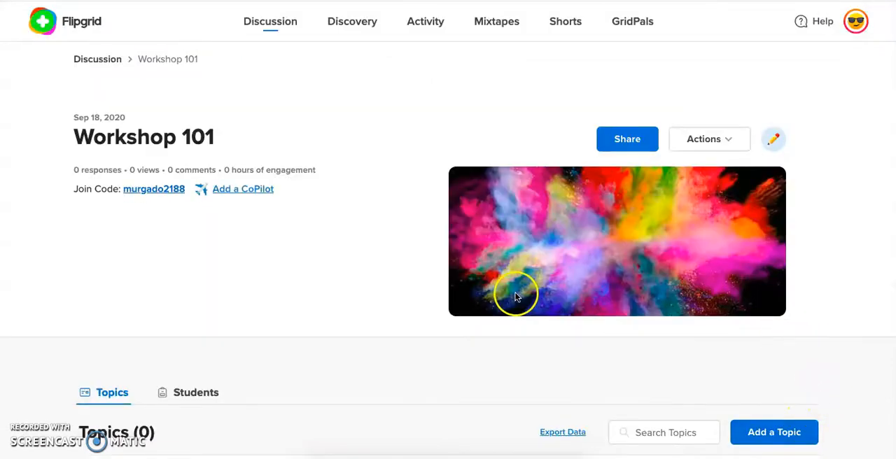
{"action": "left_click", "coordinate": [708, 144]}
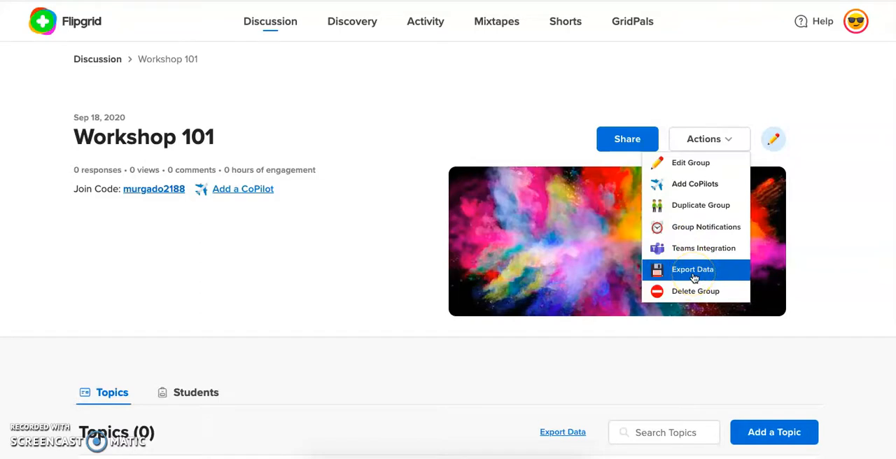
{"action": "left_click", "coordinate": [344, 310]}
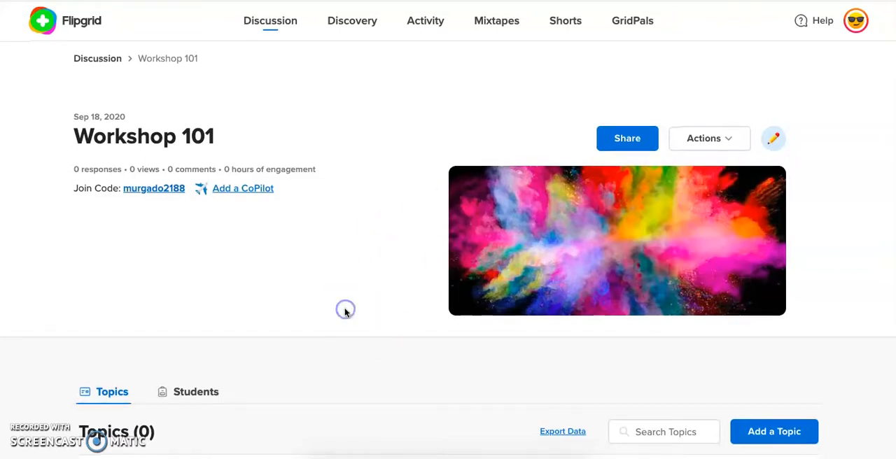
- Check the group's student list and return to its topics
{"action": "scroll", "coordinate": [343, 310], "scroll_direction": "down", "scroll_amount": 3}
{"action": "left_click", "coordinate": [183, 206]}
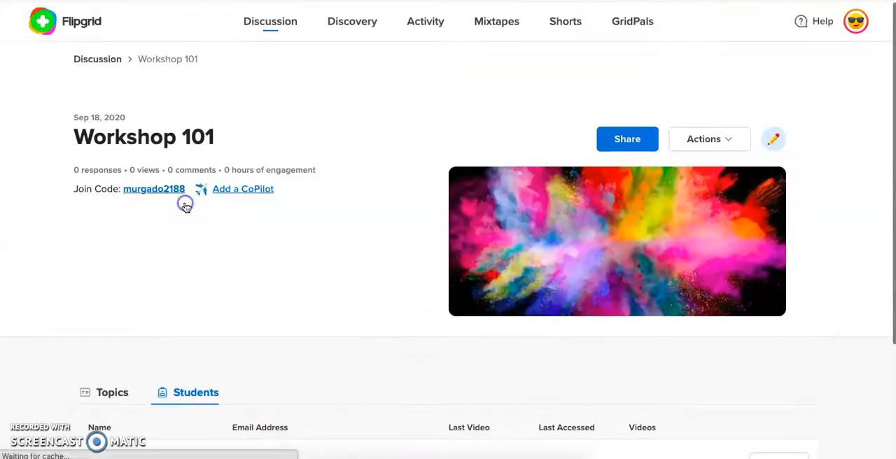
{"action": "scroll", "coordinate": [255, 283], "scroll_direction": "down", "scroll_amount": 3}
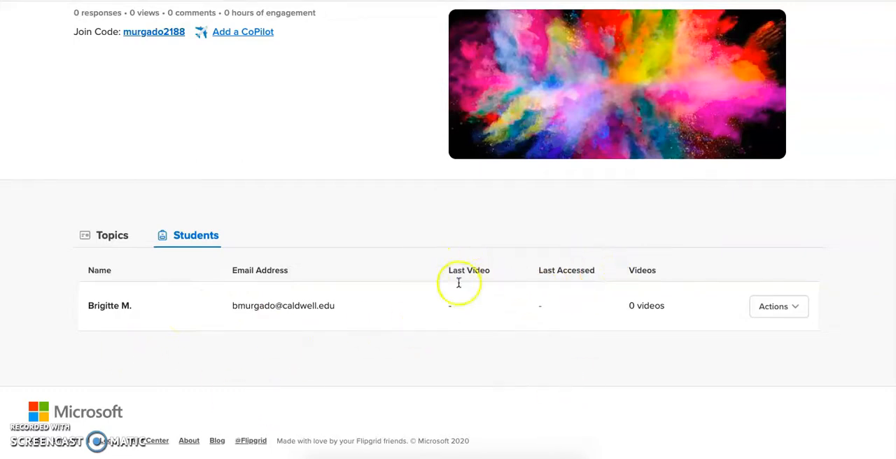
{"action": "left_click", "coordinate": [112, 237]}
- Add a topic titled "Introduce Yourself" with a Workshop 101 welcome prompt asking for name or nickname, academic year, major, favorite hobby and fun fact
{"action": "scroll", "coordinate": [665, 325], "scroll_direction": "down", "scroll_amount": 5}
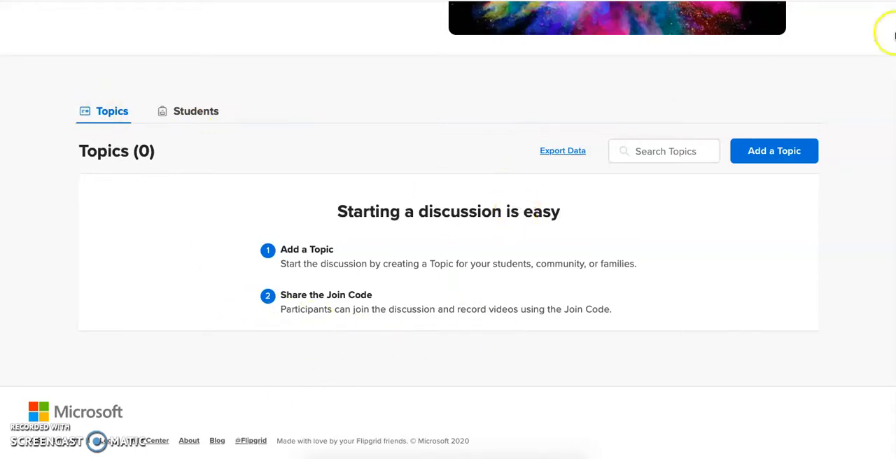
{"action": "left_click", "coordinate": [776, 152]}
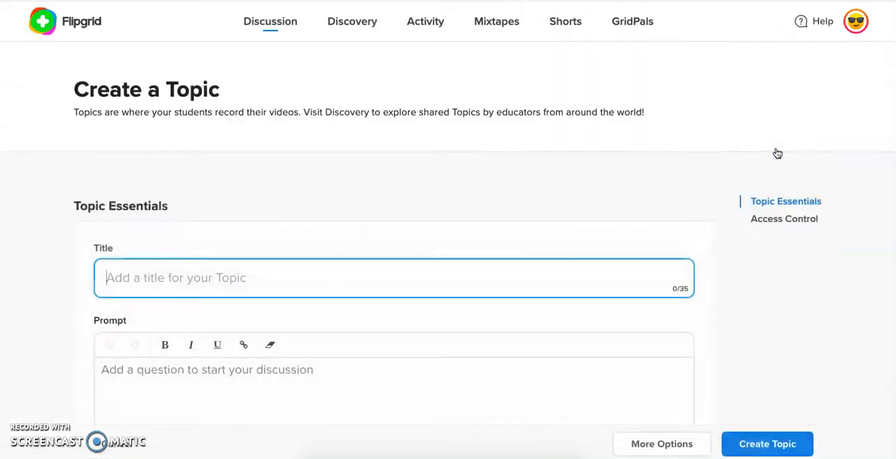
{"action": "scroll", "coordinate": [404, 200], "scroll_direction": "down", "scroll_amount": 3}
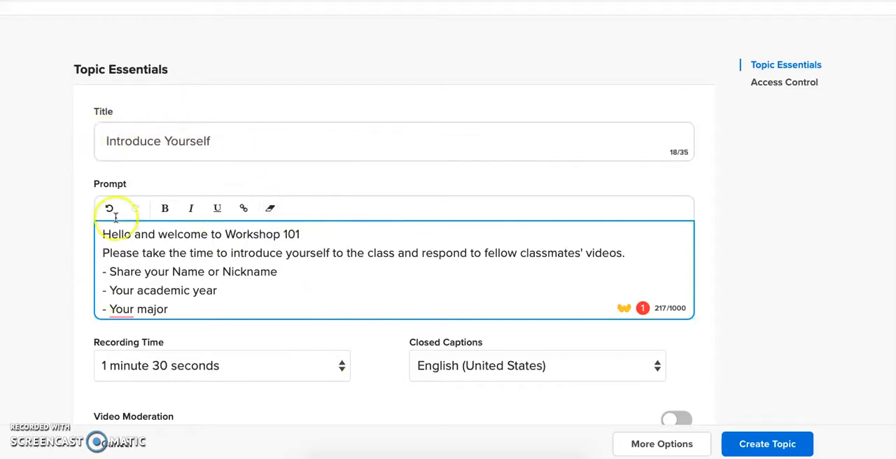
{"action": "left_click_drag", "start_coordinate": [249, 143], "coordinate": [58, 145]}
{"action": "scroll", "coordinate": [208, 285], "scroll_direction": "down", "scroll_amount": 3}
{"action": "scroll", "coordinate": [209, 287], "scroll_direction": "up", "scroll_amount": 3}
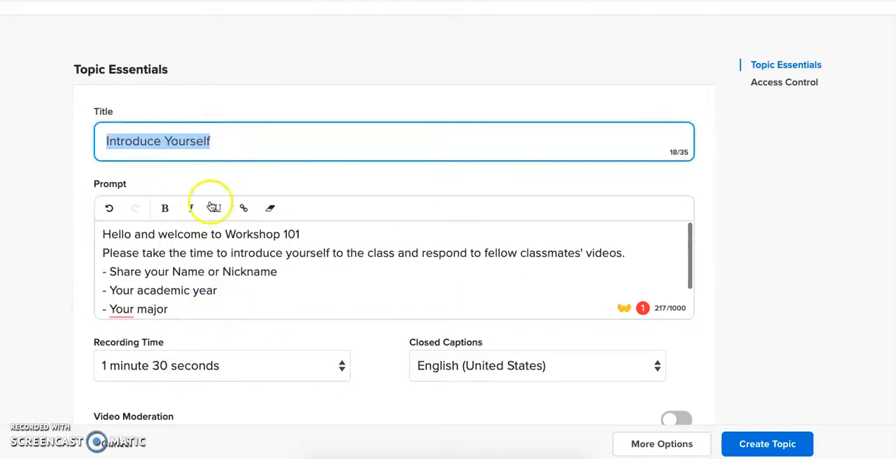
- Set the topic's recording time to 15 seconds and check the caption languages, keeping English (United States)
{"action": "scroll", "coordinate": [217, 312], "scroll_direction": "down", "scroll_amount": 5}
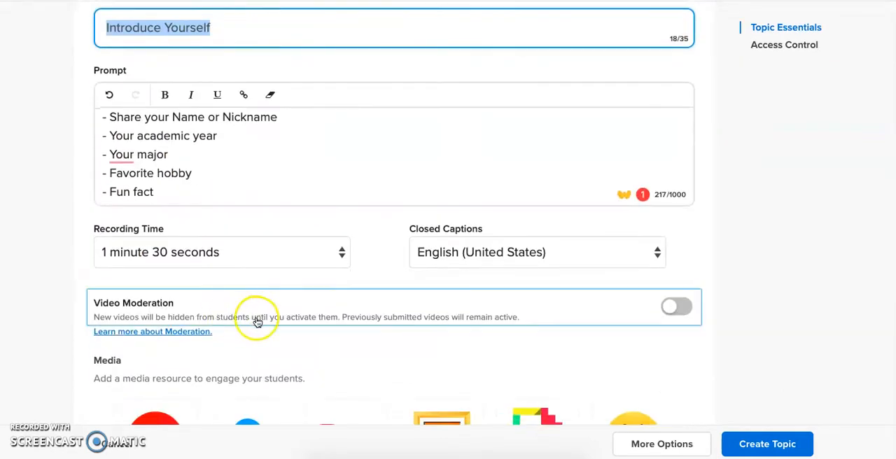
{"action": "left_click", "coordinate": [129, 258]}
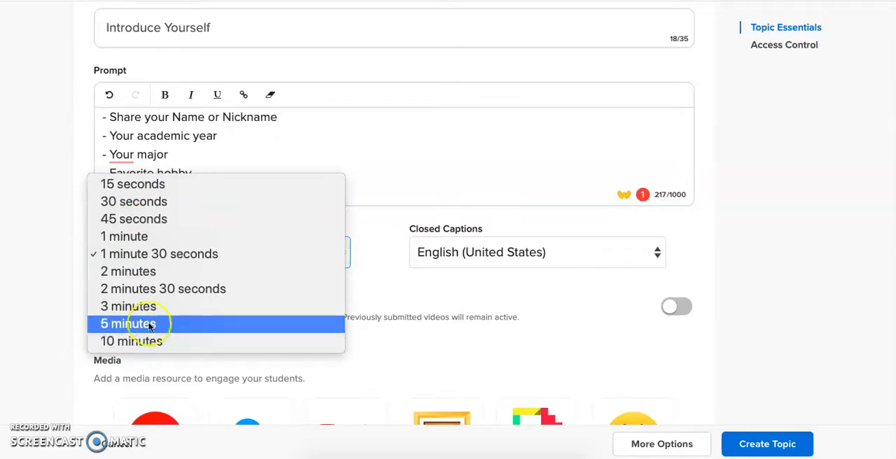
{"action": "left_click", "coordinate": [111, 186]}
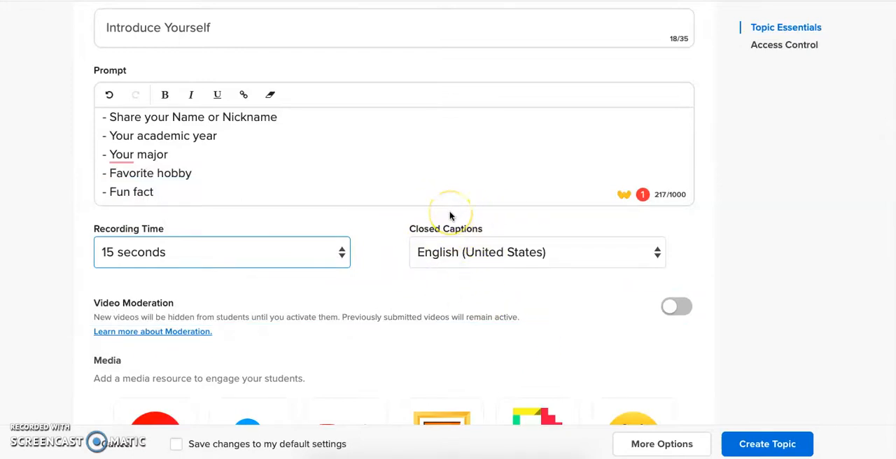
{"action": "left_click", "coordinate": [462, 261]}
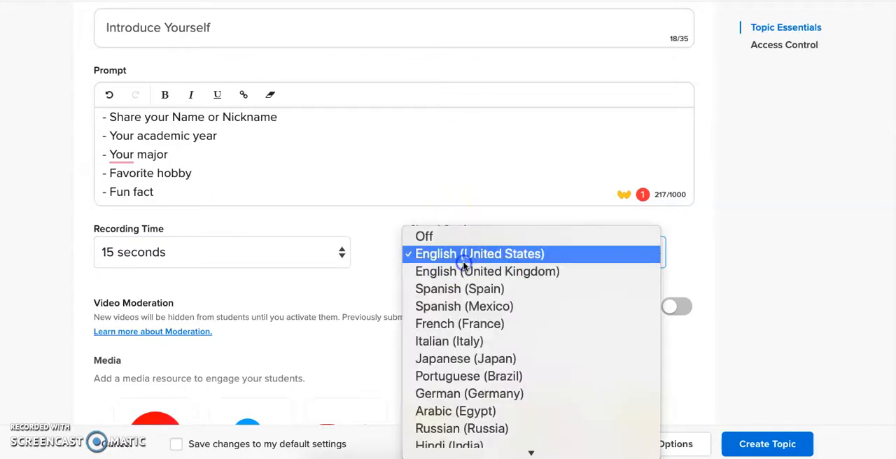
{"action": "scroll", "coordinate": [462, 401], "scroll_direction": "down", "scroll_amount": 1}
{"action": "left_click", "coordinate": [362, 268]}
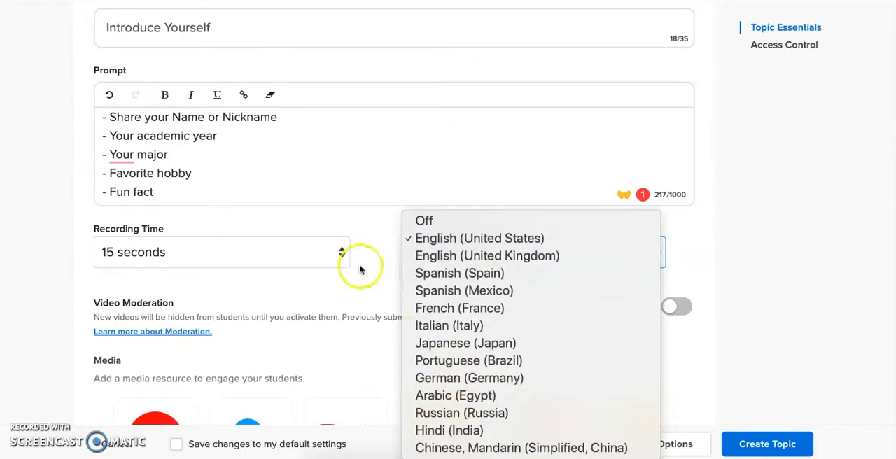
- Turn Video Moderation on and back off, and look over the topic's prompt and media resource choices
{"action": "scroll", "coordinate": [362, 269], "scroll_direction": "down", "scroll_amount": 2}
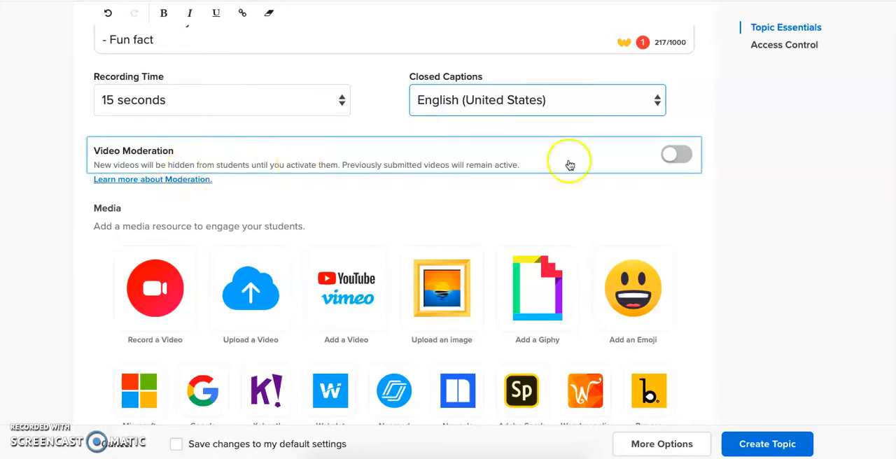
{"action": "left_click", "coordinate": [679, 154]}
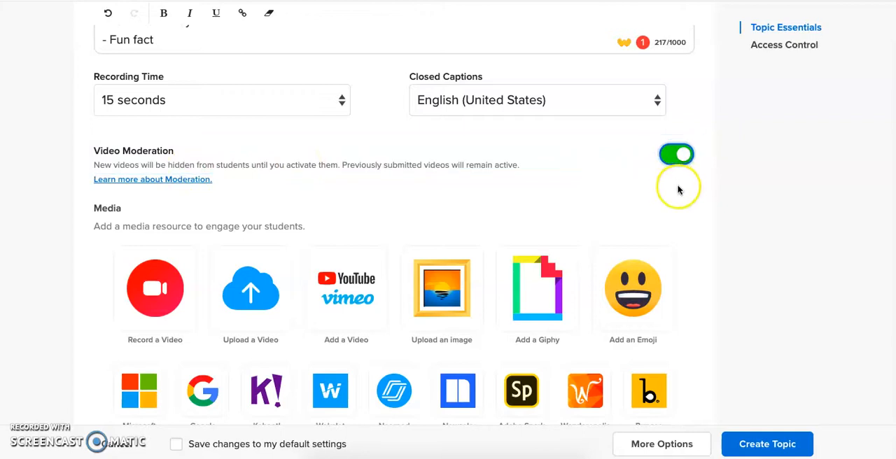
{"action": "left_click", "coordinate": [677, 156]}
{"action": "scroll", "coordinate": [426, 213], "scroll_direction": "down", "scroll_amount": 2}
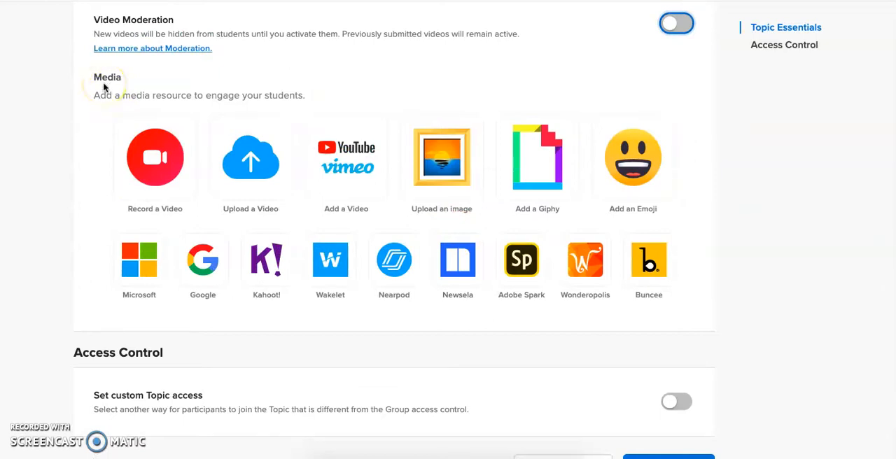
{"action": "scroll", "coordinate": [266, 184], "scroll_direction": "up", "scroll_amount": 5}
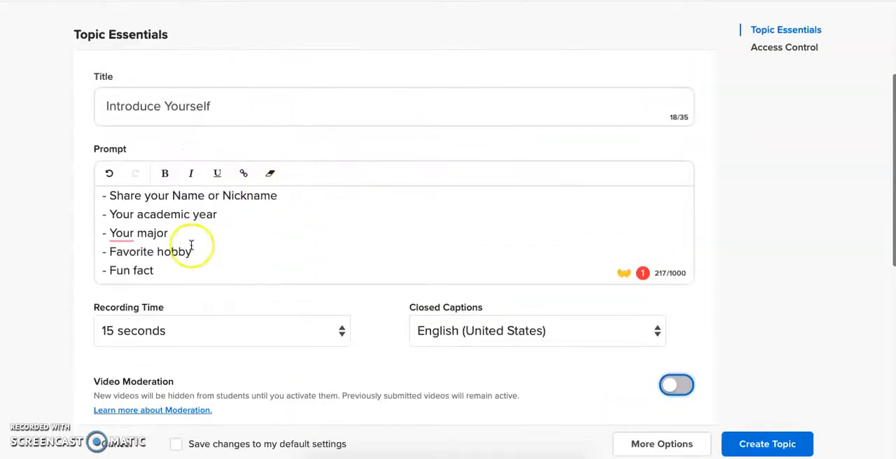
{"action": "scroll", "coordinate": [200, 206], "scroll_direction": "down", "scroll_amount": 6}
{"action": "scroll", "coordinate": [202, 214], "scroll_direction": "up", "scroll_amount": 1}
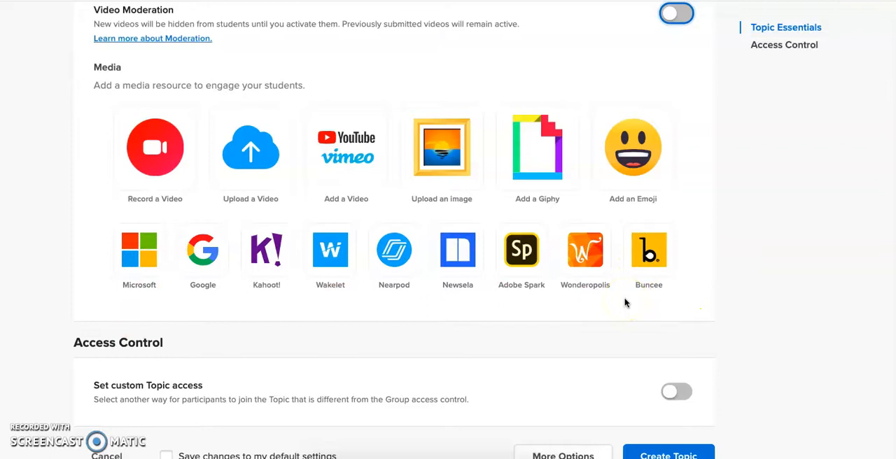
- Search Giphy for "hello" to find a media resource for the topic
{"action": "left_click", "coordinate": [540, 173]}
{"action": "left_click", "coordinate": [378, 145]}
{"action": "left_click", "coordinate": [327, 180]}
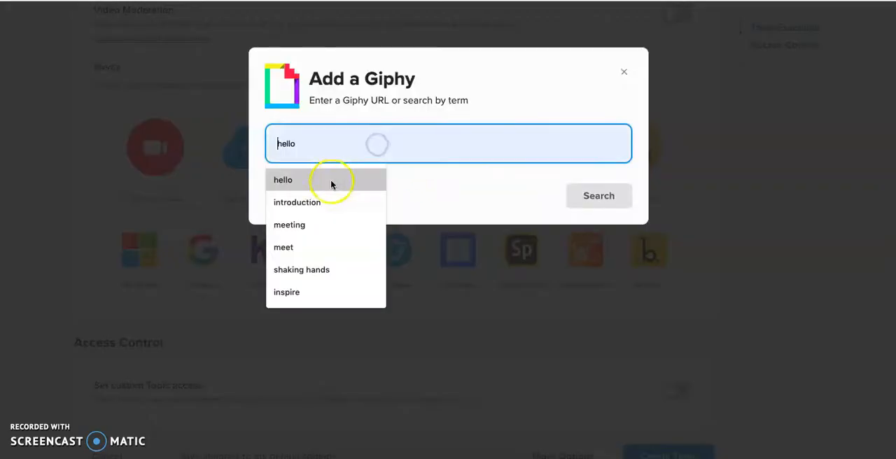
{"action": "left_click", "coordinate": [603, 202]}
- Choose the waving baby penguin GIF from the results as the topic's media
{"action": "scroll", "coordinate": [516, 278], "scroll_direction": "down", "scroll_amount": 3}
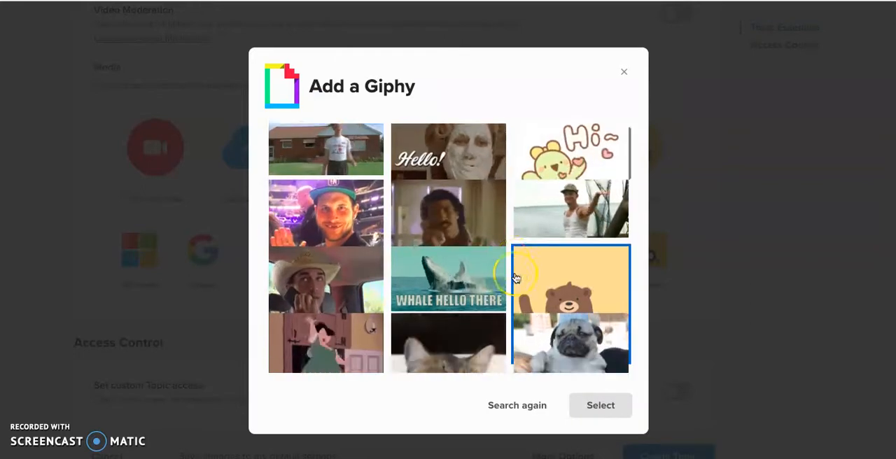
{"action": "scroll", "coordinate": [515, 279], "scroll_direction": "down", "scroll_amount": 5}
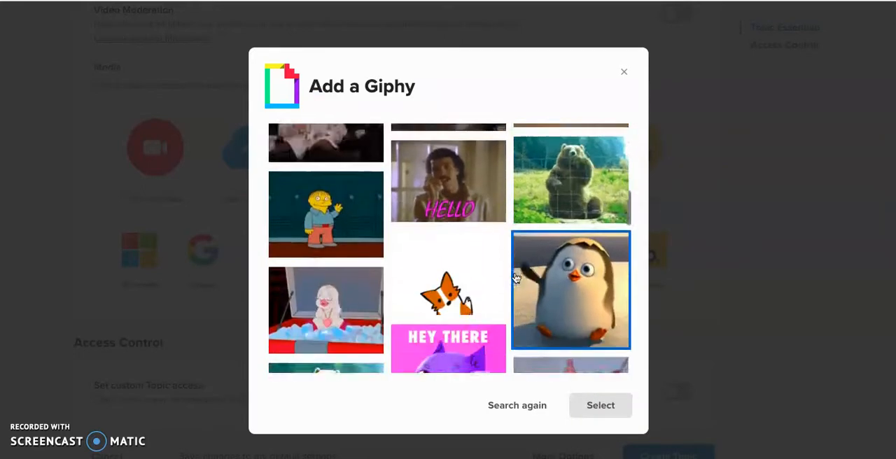
{"action": "scroll", "coordinate": [515, 278], "scroll_direction": "down", "scroll_amount": 1}
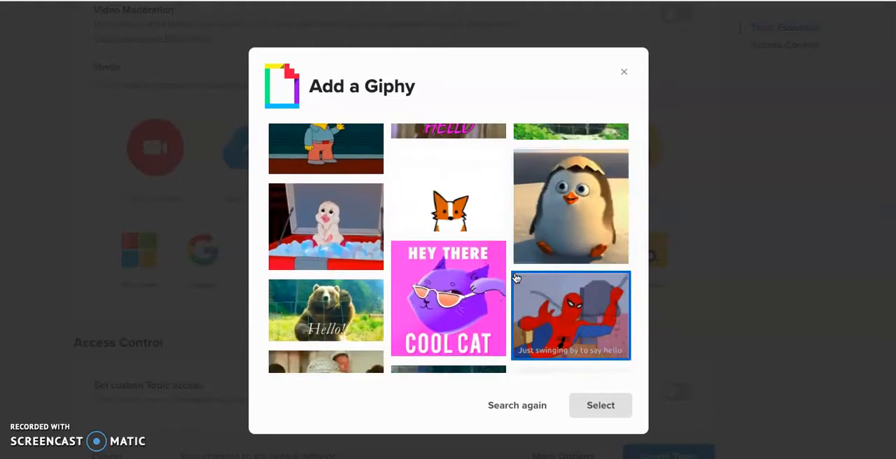
{"action": "left_click", "coordinate": [577, 201]}
{"action": "left_click", "coordinate": [587, 217]}
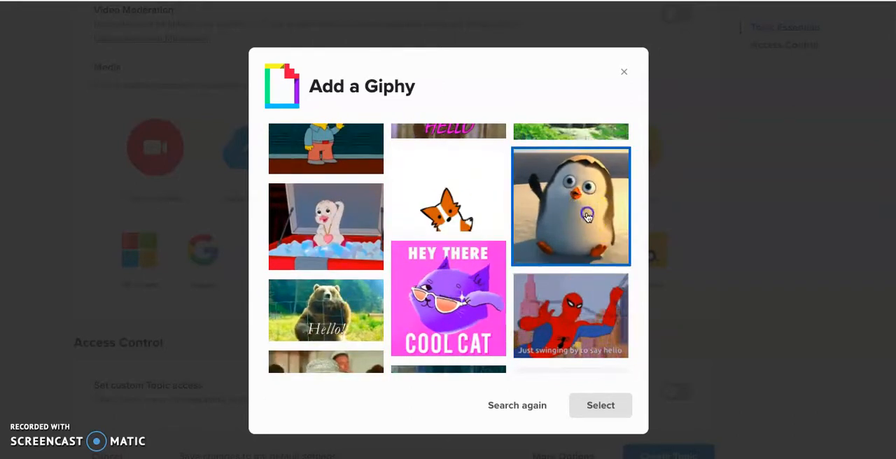
{"action": "left_click", "coordinate": [610, 409]}
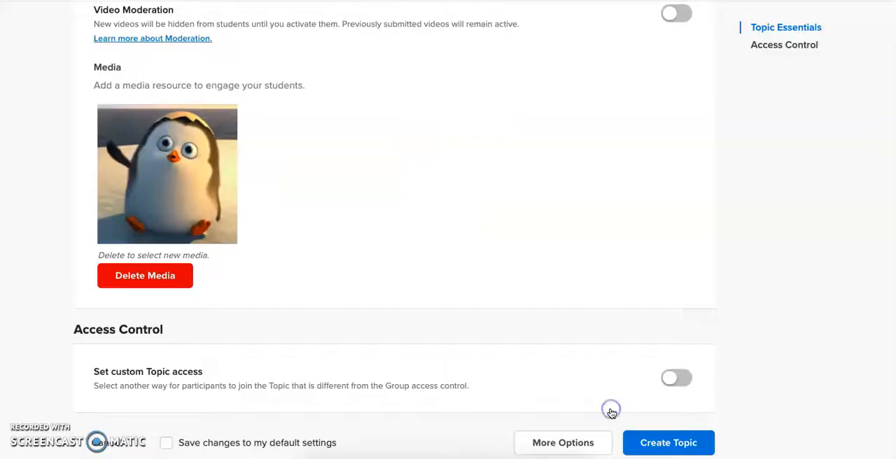
- Show the topic's additional options and look over the access control and attachment settings
{"action": "scroll", "coordinate": [462, 304], "scroll_direction": "down", "scroll_amount": 2}
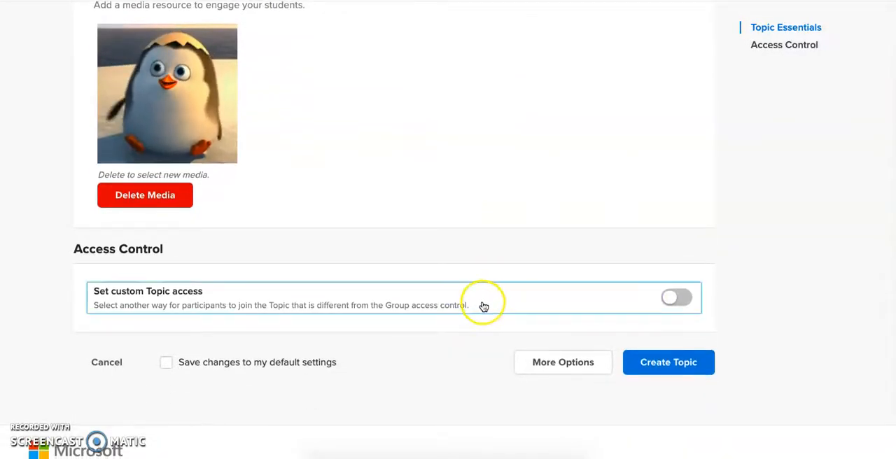
{"action": "left_click", "coordinate": [560, 364]}
{"action": "scroll", "coordinate": [561, 369], "scroll_direction": "down", "scroll_amount": 3}
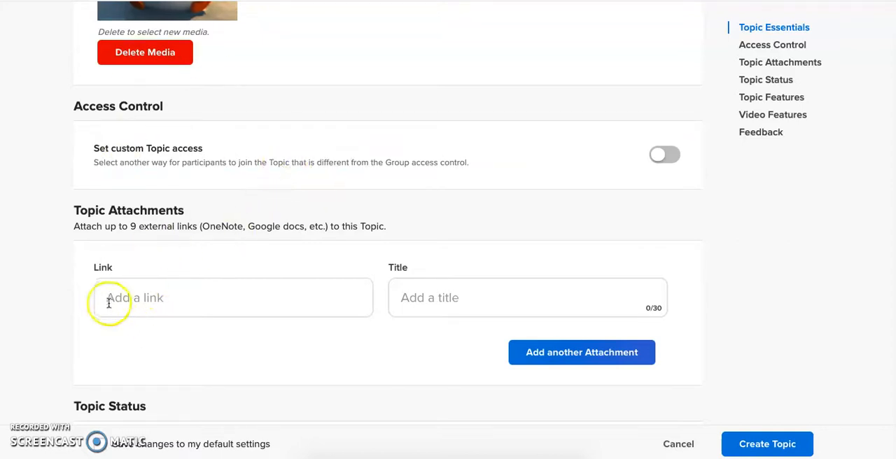
- Review the choices for the topic's status and email notifications, keeping Active and Daily
{"action": "scroll", "coordinate": [182, 310], "scroll_direction": "down", "scroll_amount": 5}
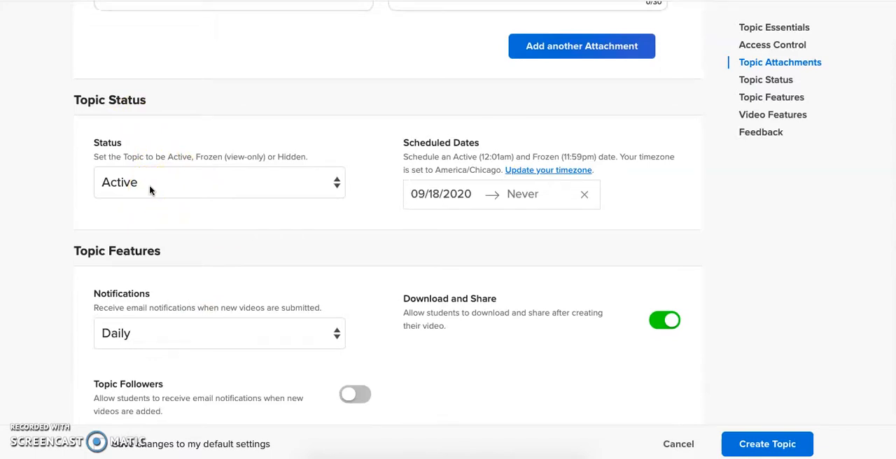
{"action": "left_click", "coordinate": [150, 187]}
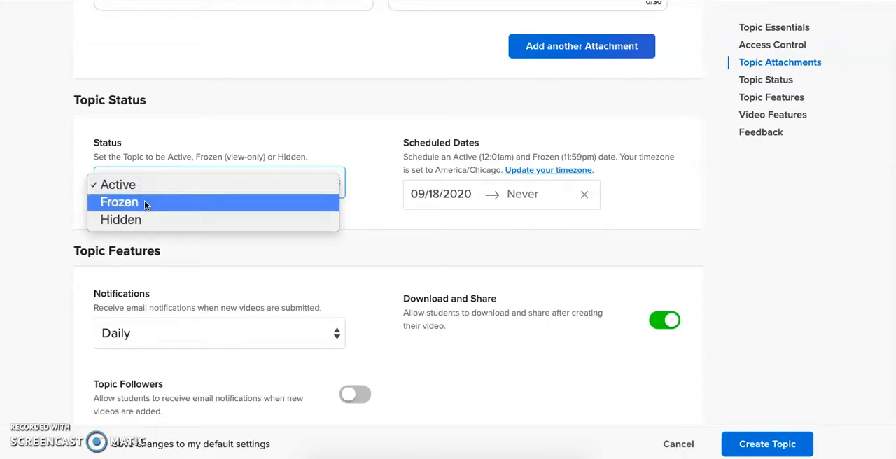
{"action": "left_click", "coordinate": [371, 140]}
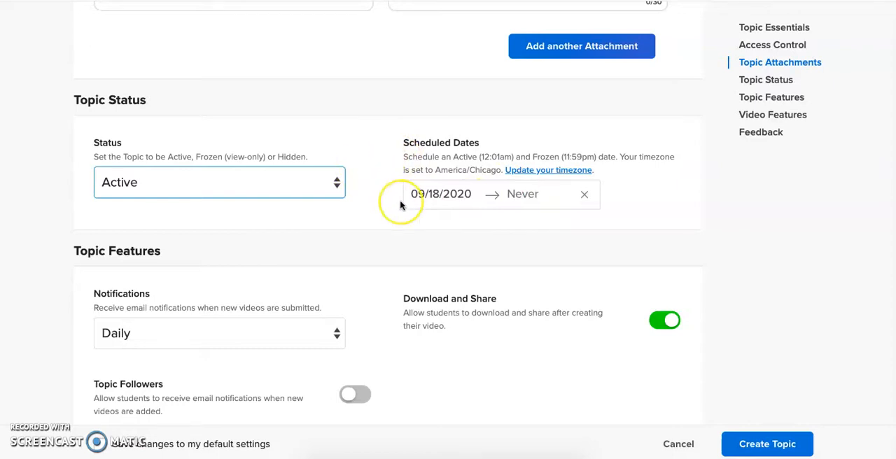
{"action": "scroll", "coordinate": [401, 205], "scroll_direction": "down", "scroll_amount": 2}
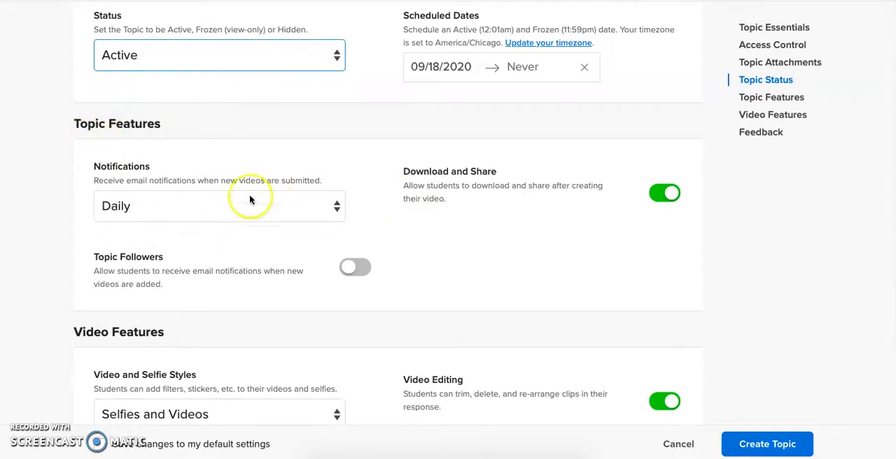
{"action": "left_click", "coordinate": [175, 210]}
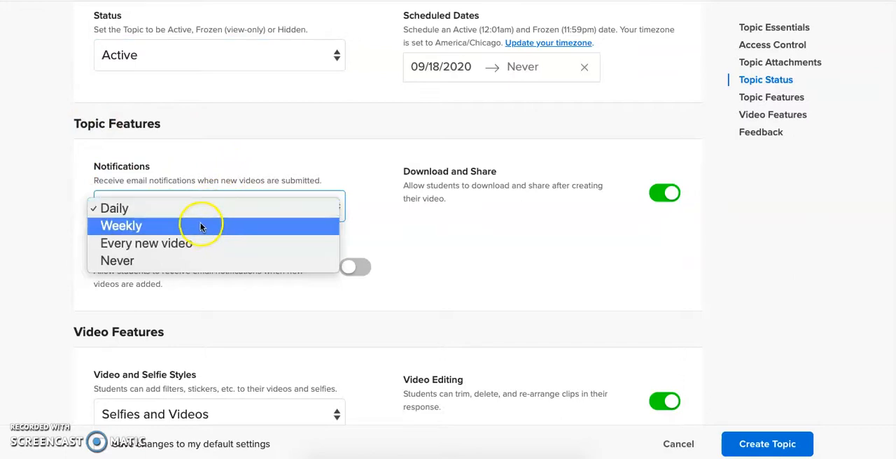
{"action": "left_click", "coordinate": [461, 250]}
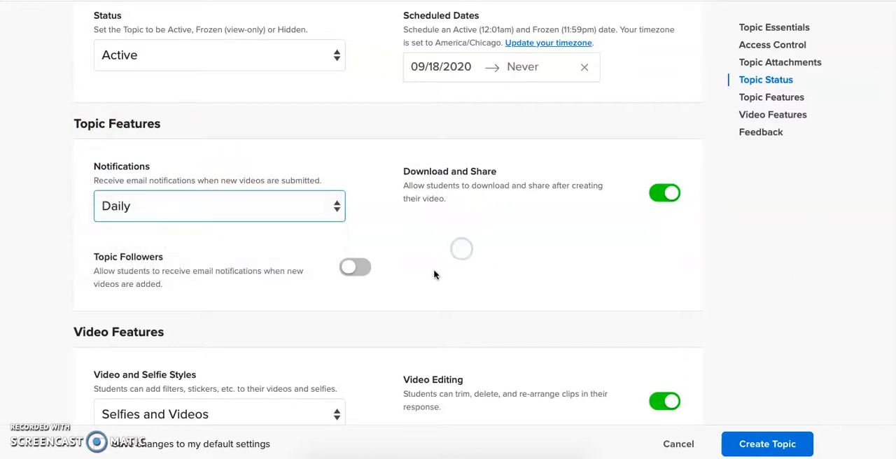
- Review the topic's video features and the Video and Selfie Styles choices, keeping Selfies and Videos
{"action": "scroll", "coordinate": [434, 274], "scroll_direction": "down", "scroll_amount": 5}
{"action": "left_click", "coordinate": [220, 110]}
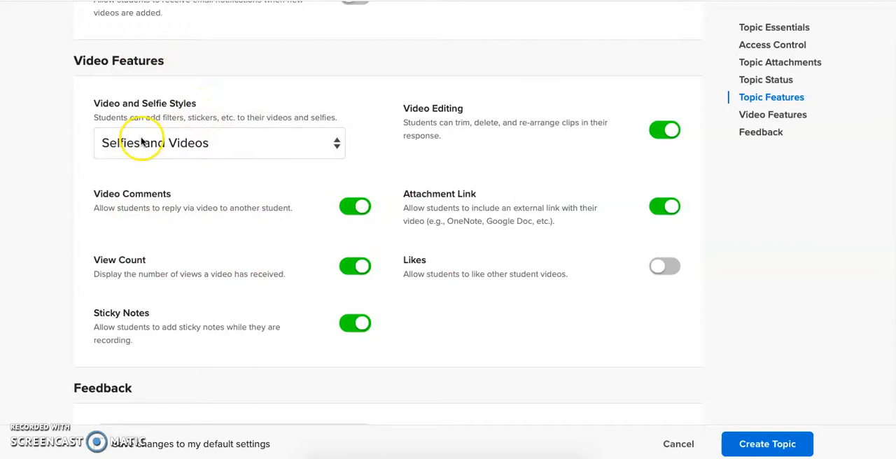
{"action": "left_click", "coordinate": [196, 145]}
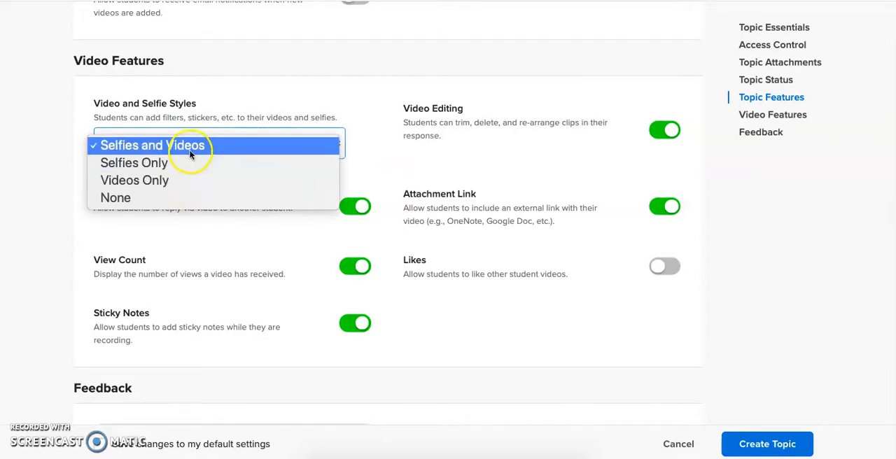
{"action": "left_click", "coordinate": [482, 337]}
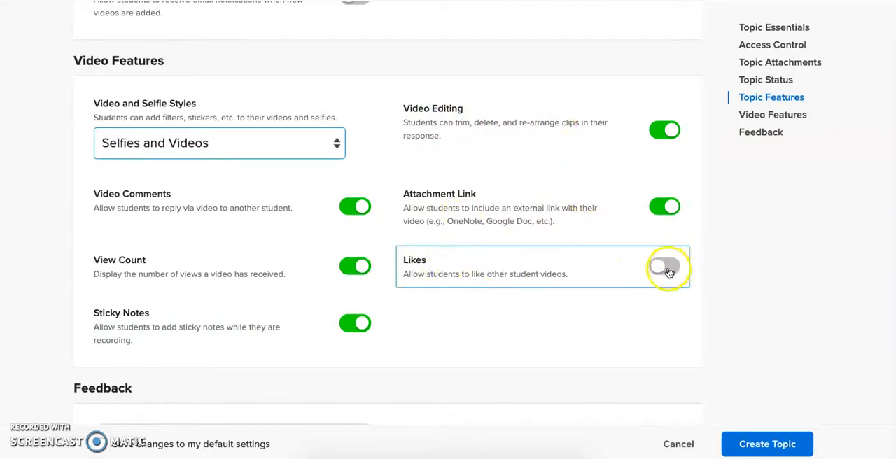
- Choose Custom Feedback for the topic and try out a new rubric criterion with a maximum score of 5
{"action": "scroll", "coordinate": [630, 325], "scroll_direction": "down", "scroll_amount": 3}
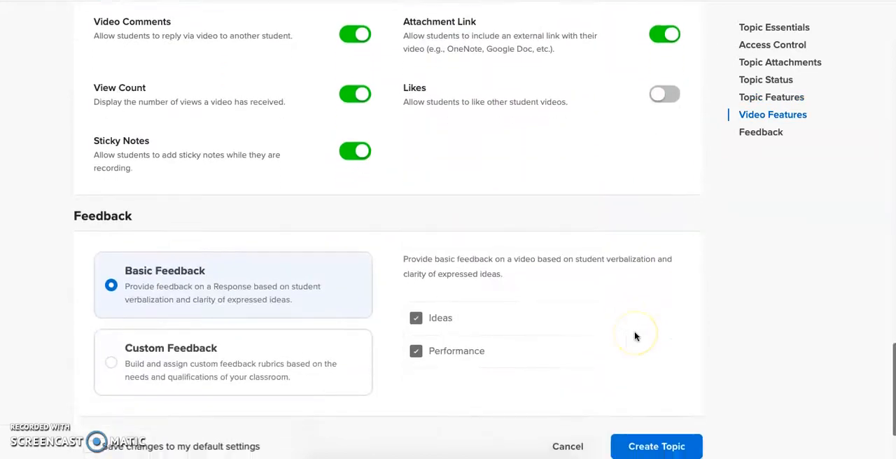
{"action": "scroll", "coordinate": [635, 337], "scroll_direction": "down", "scroll_amount": 1}
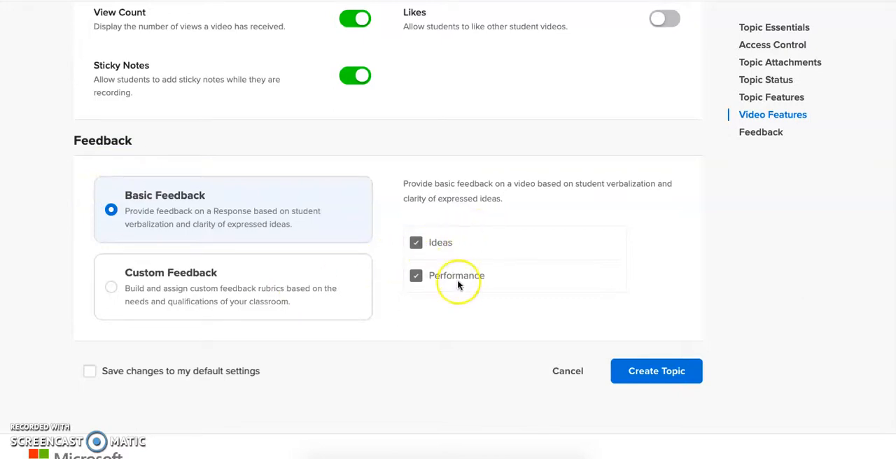
{"action": "left_click", "coordinate": [229, 278]}
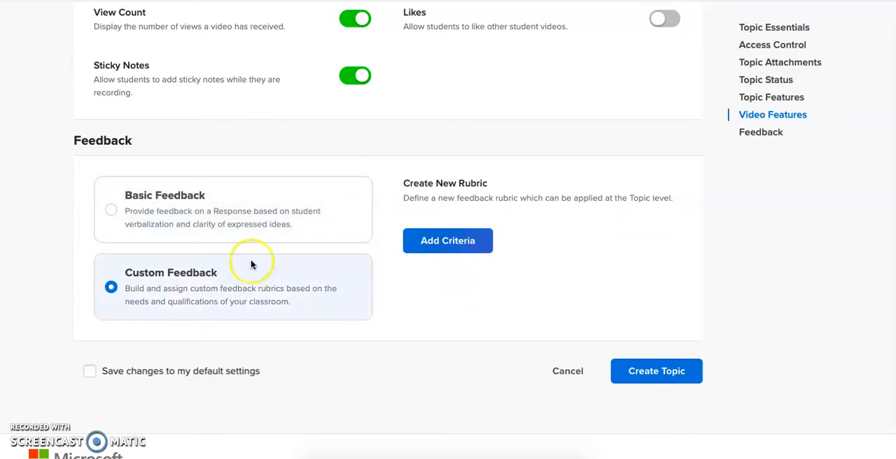
{"action": "left_click", "coordinate": [459, 250]}
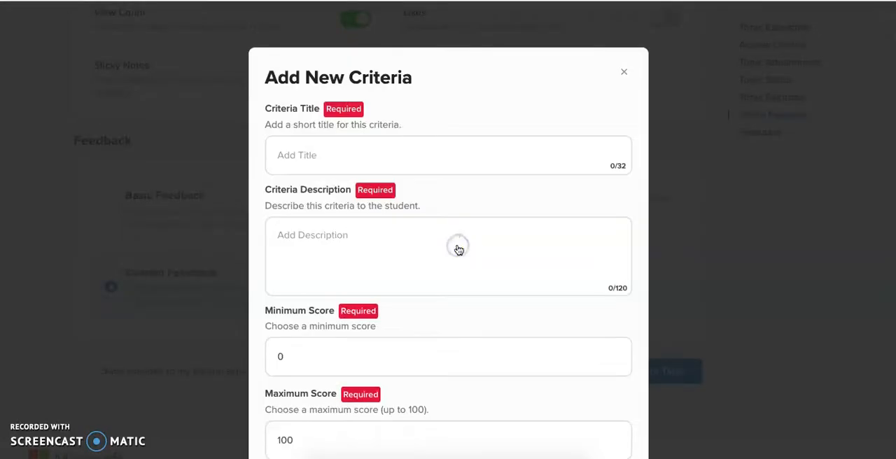
{"action": "left_click", "coordinate": [291, 155]}
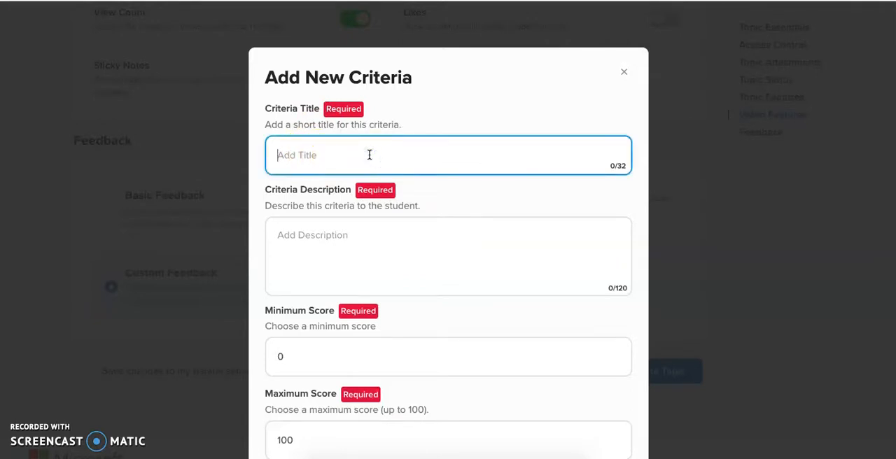
{"action": "left_click", "coordinate": [329, 260]}
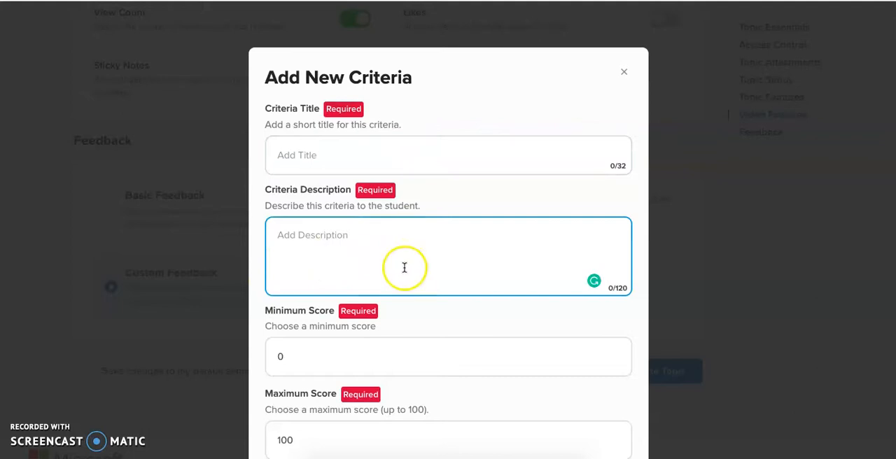
{"action": "scroll", "coordinate": [404, 268], "scroll_direction": "down", "scroll_amount": 1}
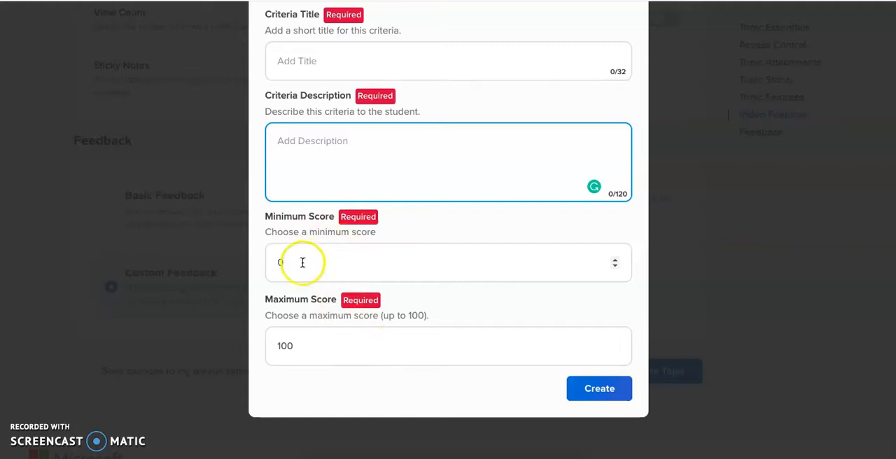
{"action": "double_click", "coordinate": [471, 350]}
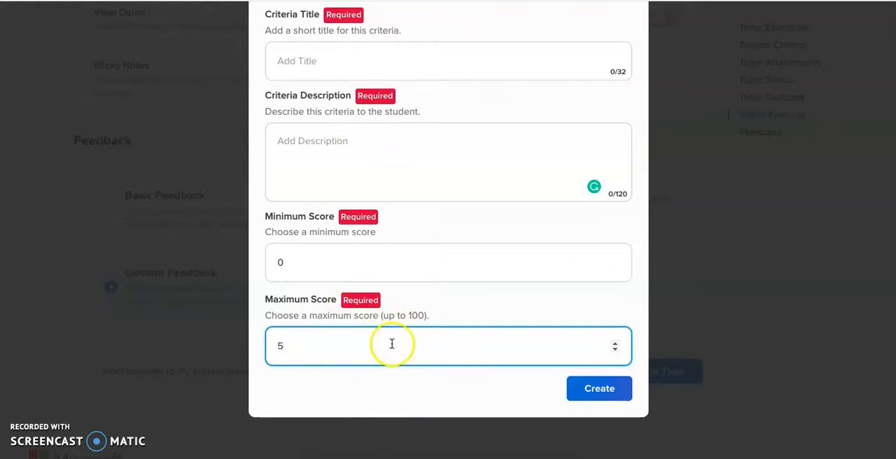
- Discard the new rubric criterion and return the topic to Basic Feedback
{"action": "scroll", "coordinate": [392, 344], "scroll_direction": "up", "scroll_amount": 5}
{"action": "scroll", "coordinate": [603, 283], "scroll_direction": "up", "scroll_amount": 2}
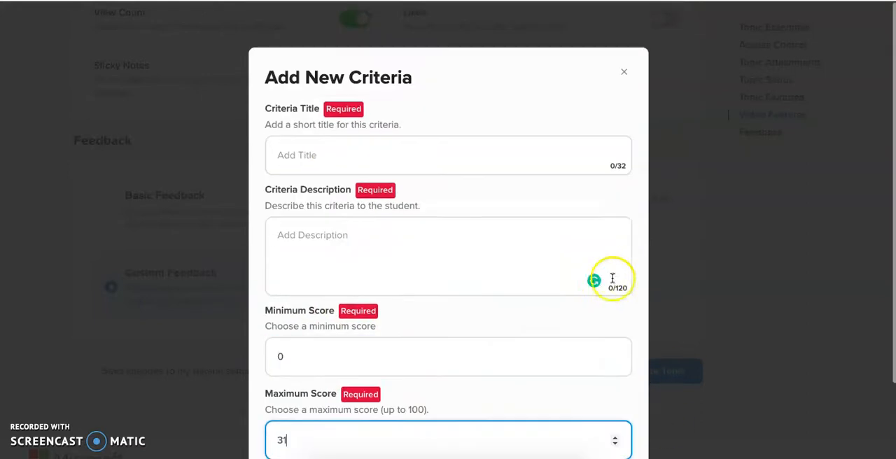
{"action": "left_click", "coordinate": [624, 73]}
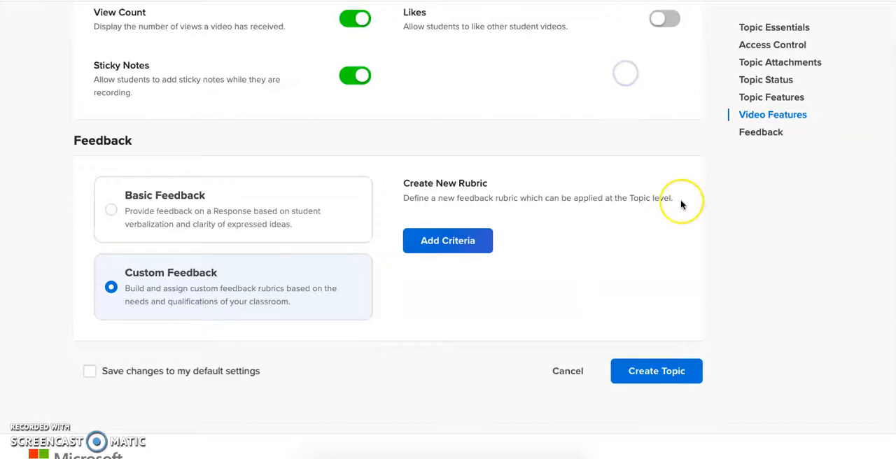
{"action": "scroll", "coordinate": [682, 205], "scroll_direction": "down", "scroll_amount": 2}
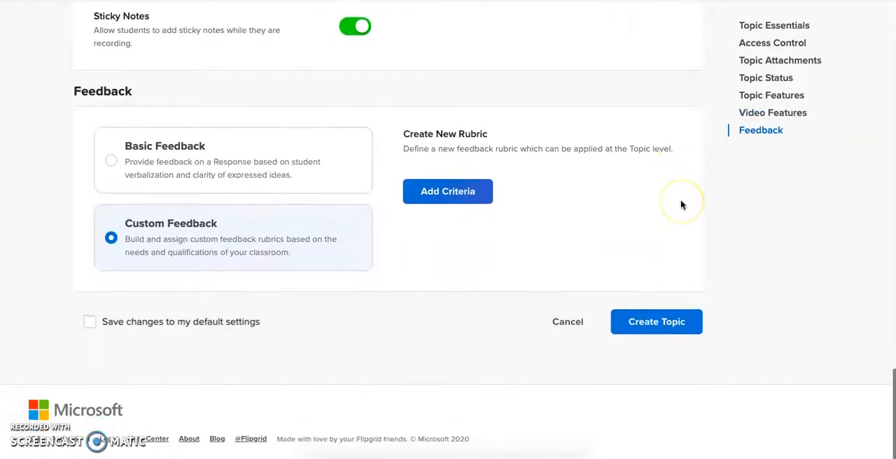
{"action": "left_click", "coordinate": [166, 167]}
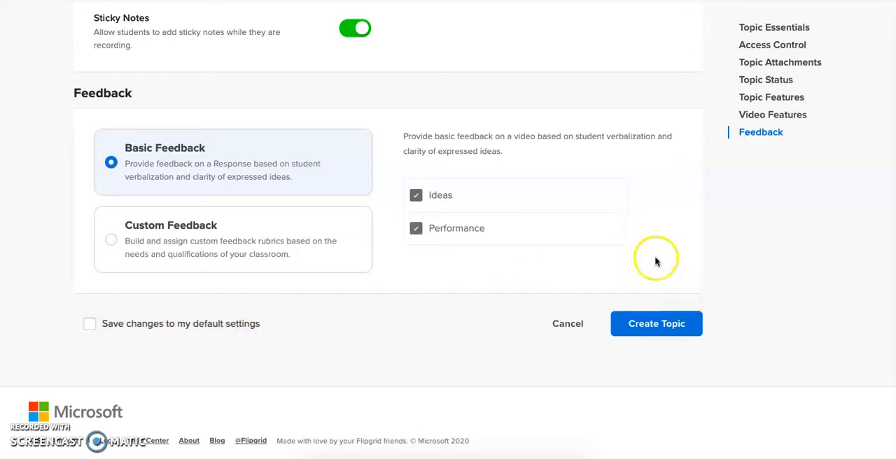
- Create the topic and copy its share link before finishing the setup
{"action": "left_click", "coordinate": [657, 326]}
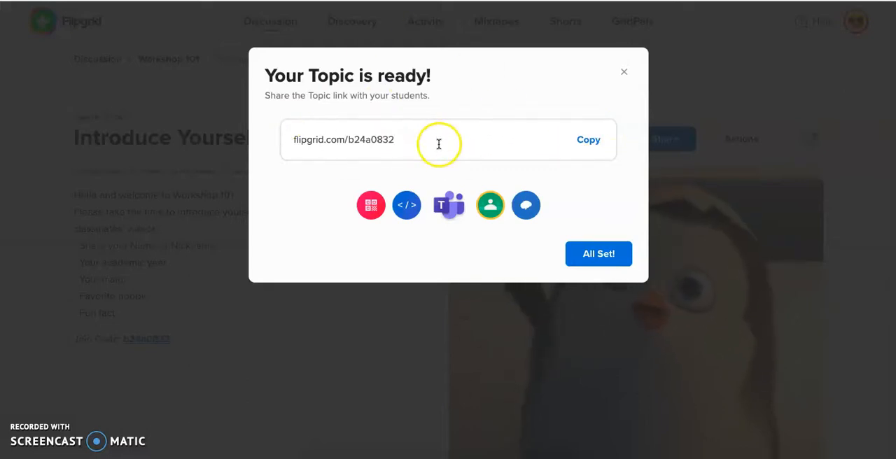
{"action": "left_click", "coordinate": [590, 140]}
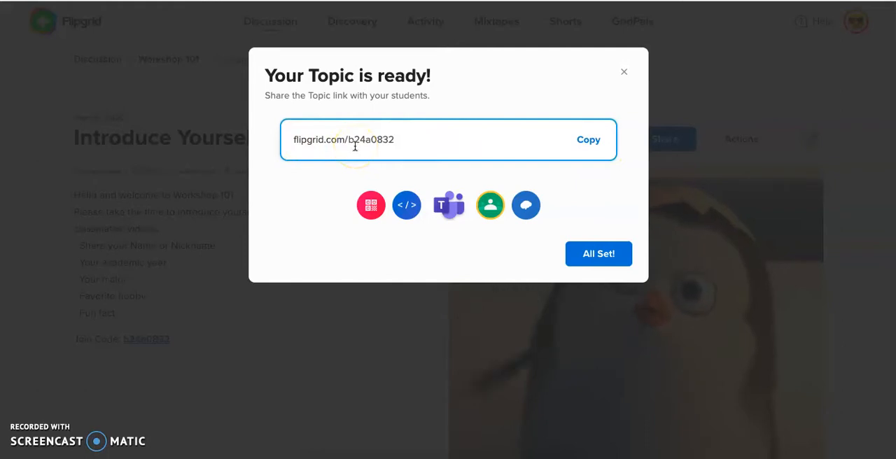
{"action": "left_click", "coordinate": [612, 256]}
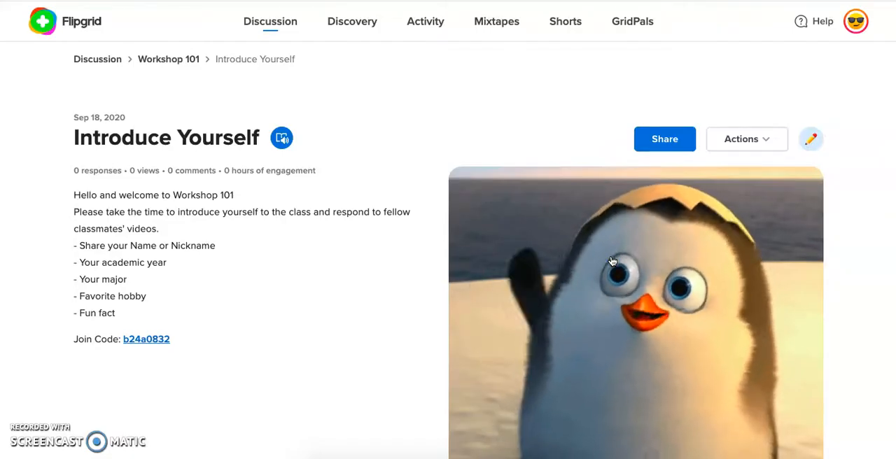
- Look over the new topic's page, including its title, instructions, media and Responses section
{"action": "scroll", "coordinate": [612, 261], "scroll_direction": "down", "scroll_amount": 2}
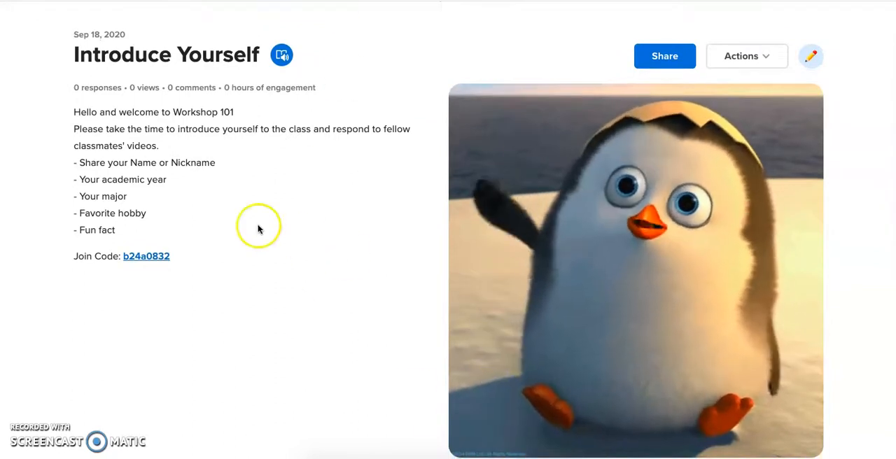
{"action": "left_click_drag", "start_coordinate": [75, 62], "coordinate": [238, 59]}
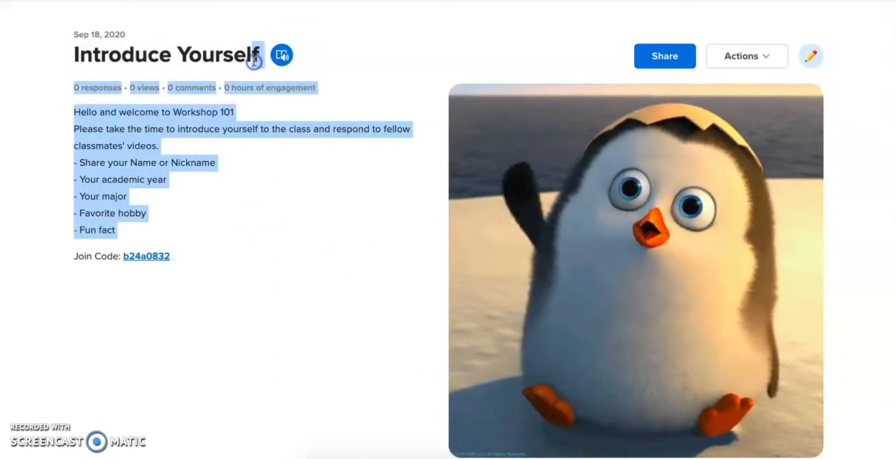
{"action": "left_click", "coordinate": [244, 140]}
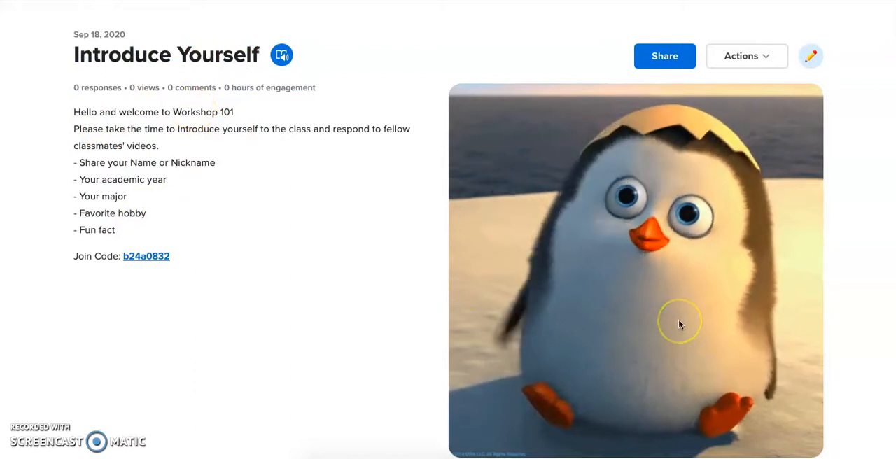
{"action": "scroll", "coordinate": [679, 324], "scroll_direction": "down", "scroll_amount": 5}
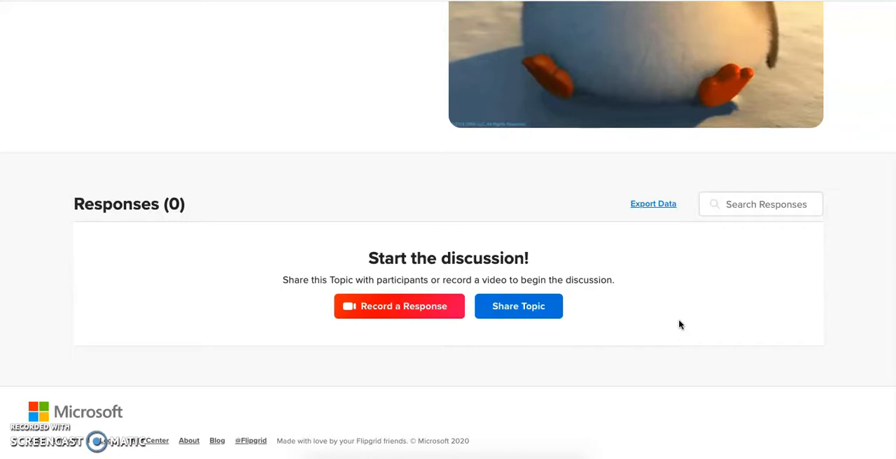
{"action": "scroll", "coordinate": [525, 255], "scroll_direction": "up", "scroll_amount": 5}
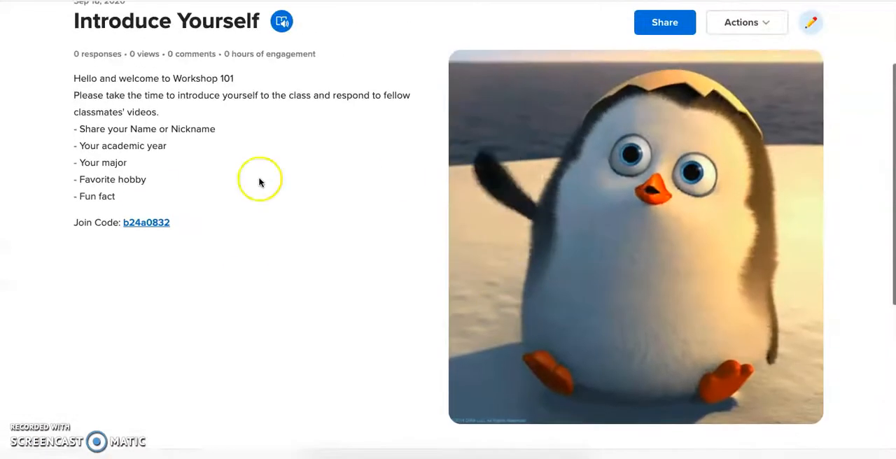
{"action": "scroll", "coordinate": [257, 185], "scroll_direction": "down", "scroll_amount": 5}
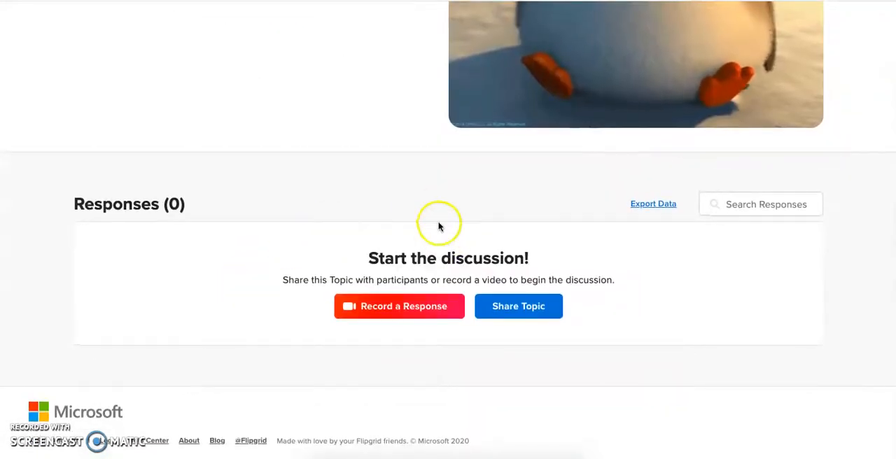
{"action": "scroll", "coordinate": [440, 224], "scroll_direction": "up", "scroll_amount": 5}
{"action": "scroll", "coordinate": [336, 317], "scroll_direction": "down", "scroll_amount": 5}
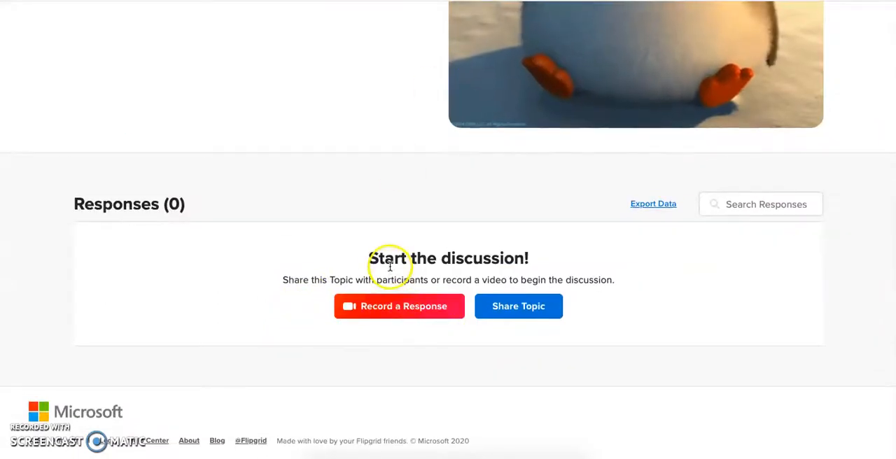
- Open the video recorder for a response to the topic and dismiss the introductory tip
{"action": "left_click", "coordinate": [384, 312]}
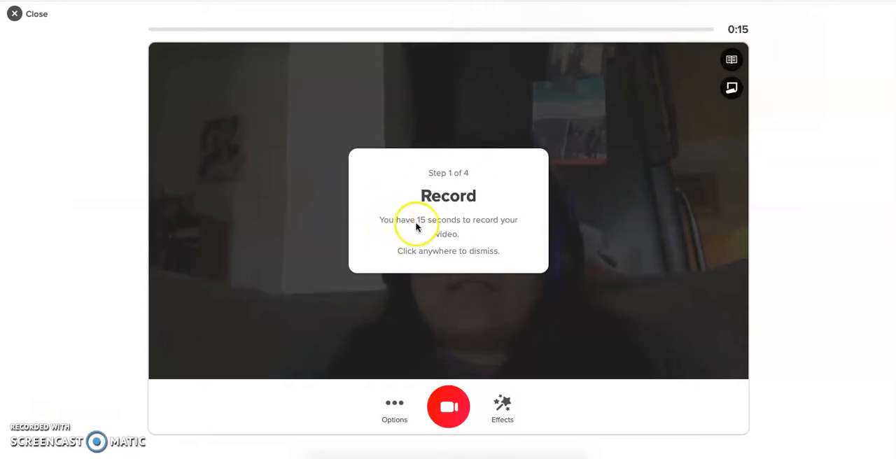
{"action": "left_click", "coordinate": [584, 246]}
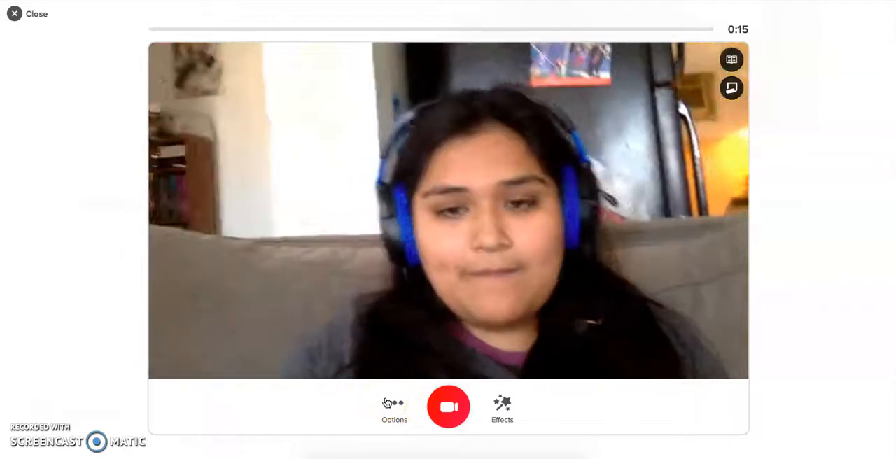
- Try out the recorder's mirrored video option and restore the original orientation
{"action": "left_click", "coordinate": [386, 402]}
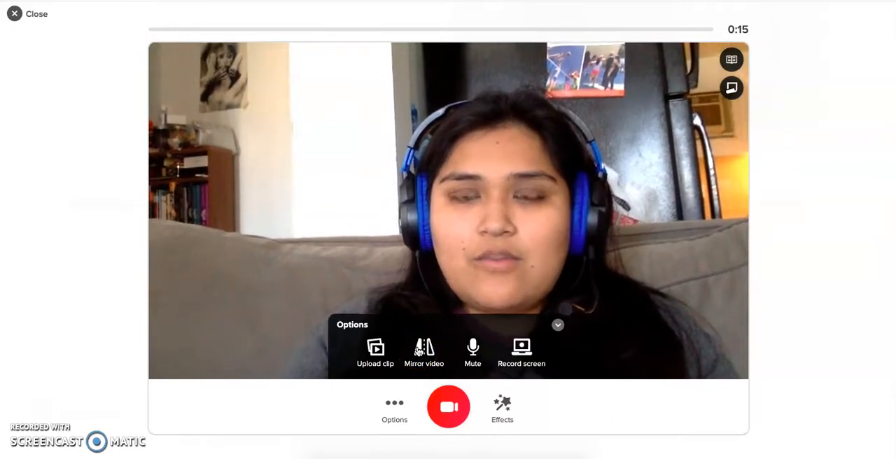
{"action": "left_click", "coordinate": [427, 352]}
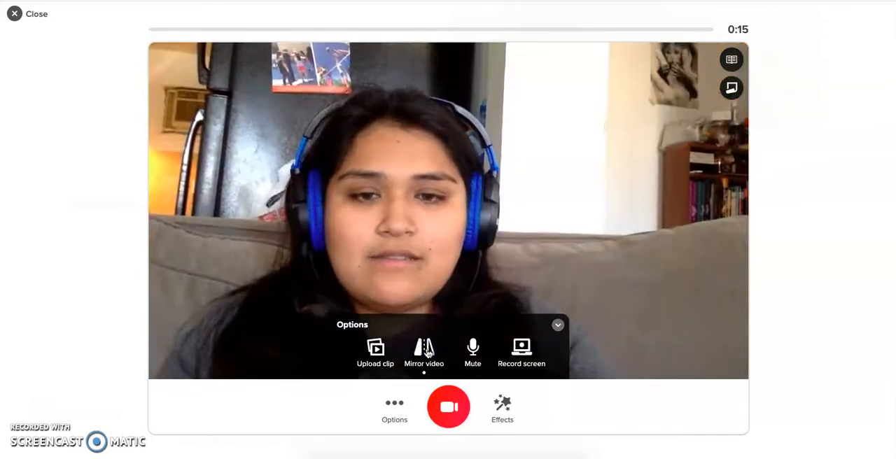
{"action": "left_click", "coordinate": [428, 352]}
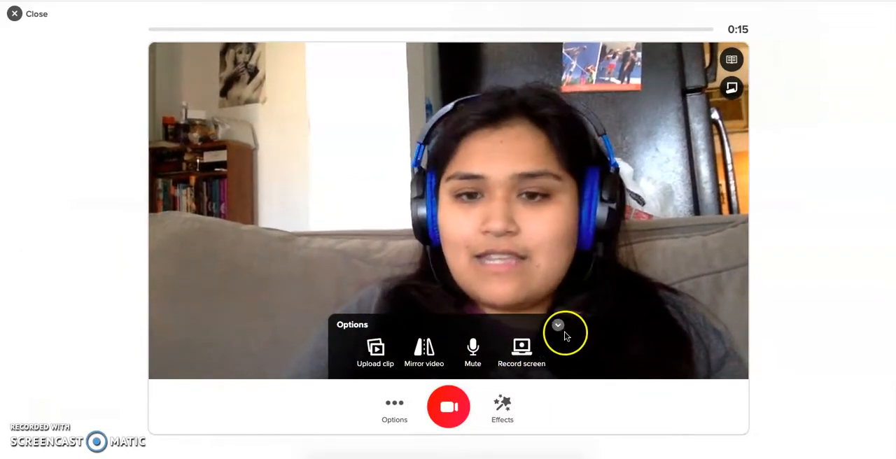
{"action": "left_click", "coordinate": [557, 327]}
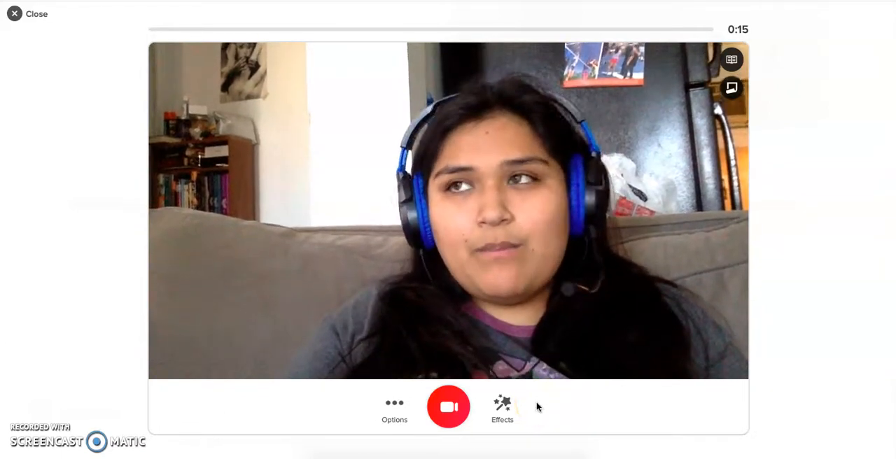
- Try the rainbow filter on the camera picture and replace it with the Pixel filter
{"action": "left_click", "coordinate": [507, 413]}
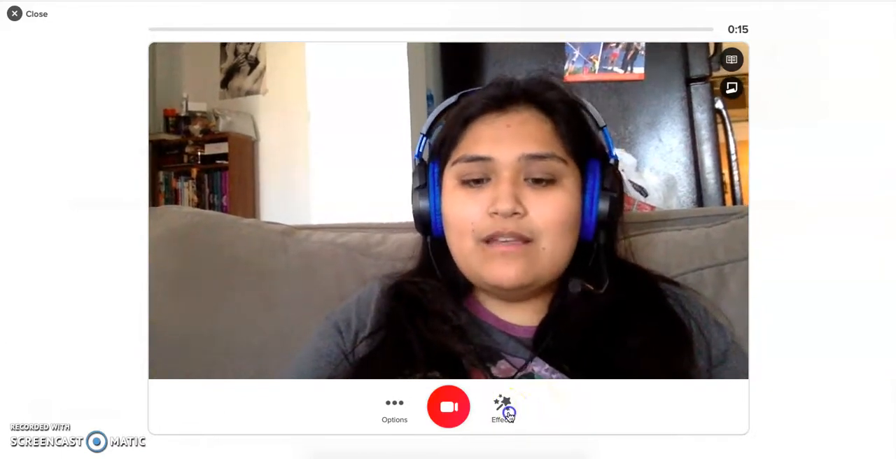
{"action": "left_click", "coordinate": [335, 348]}
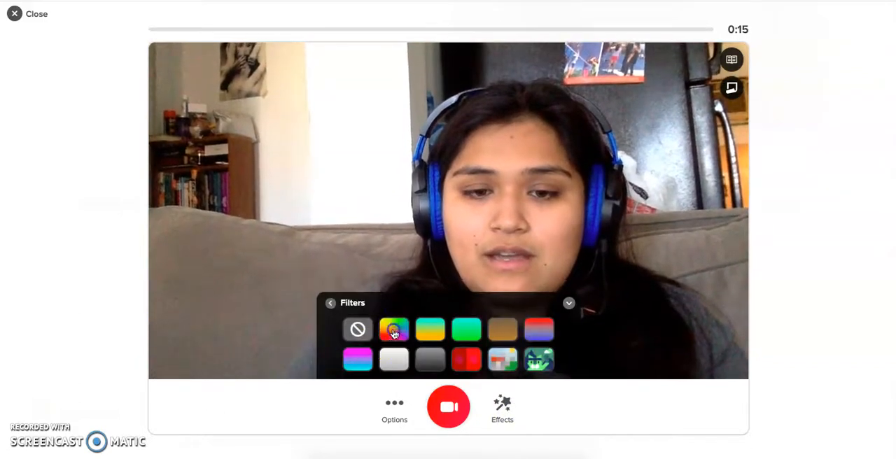
{"action": "left_click", "coordinate": [394, 329]}
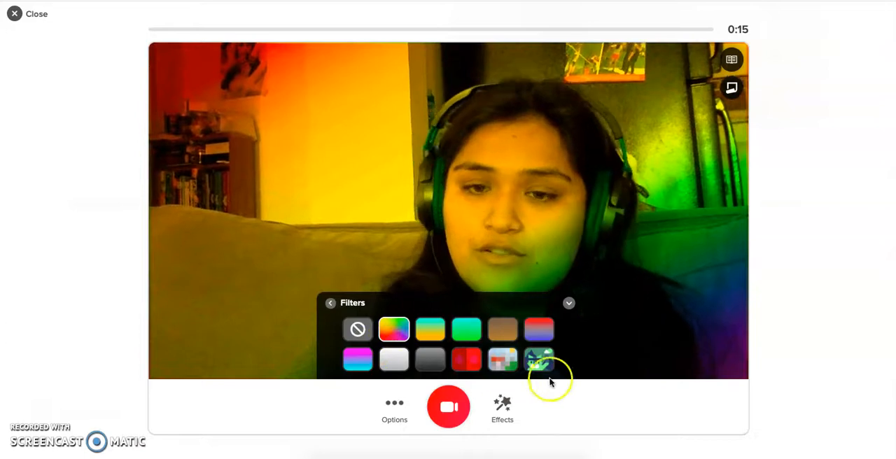
{"action": "left_click", "coordinate": [502, 361]}
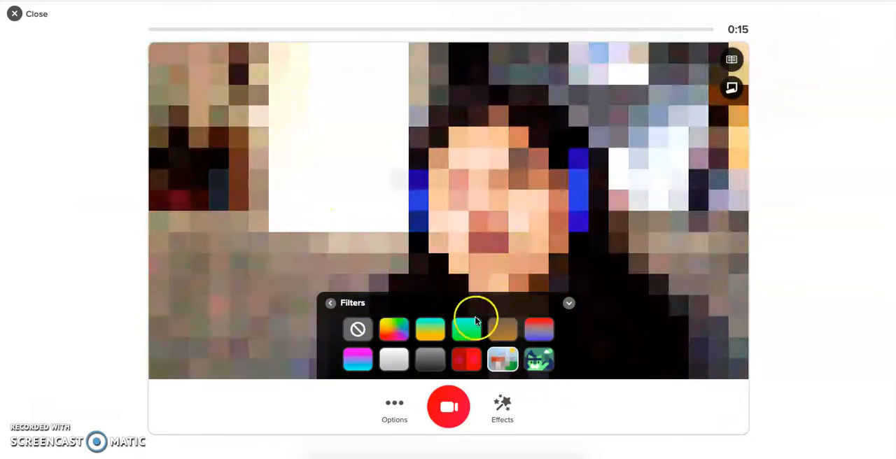
- Try the toy-brick and pink-to-teal gradient filters on the camera picture and clear all filters
{"action": "left_click", "coordinate": [467, 359]}
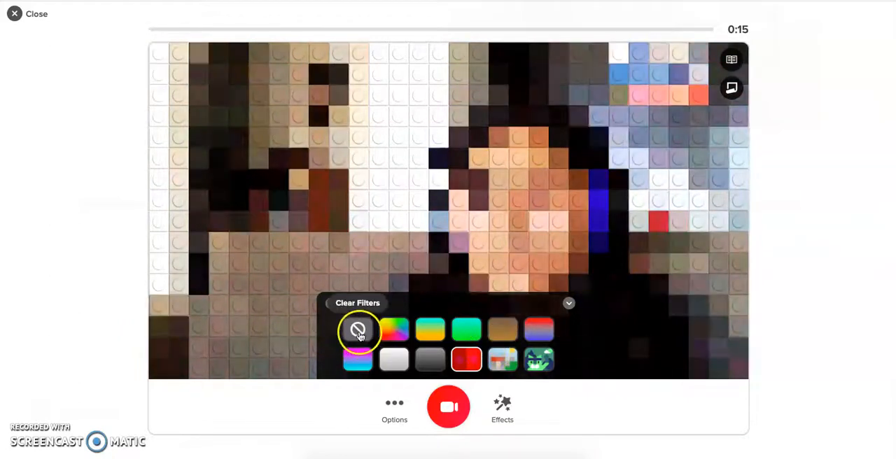
{"action": "left_click", "coordinate": [358, 365]}
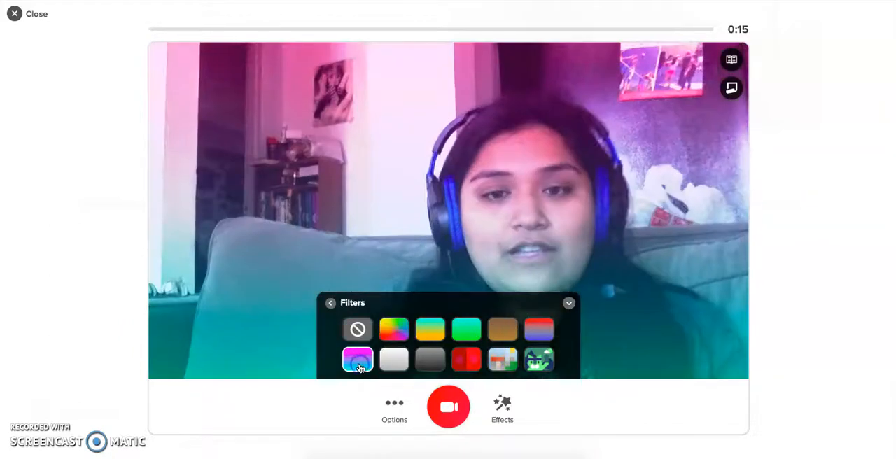
{"action": "left_click", "coordinate": [356, 330]}
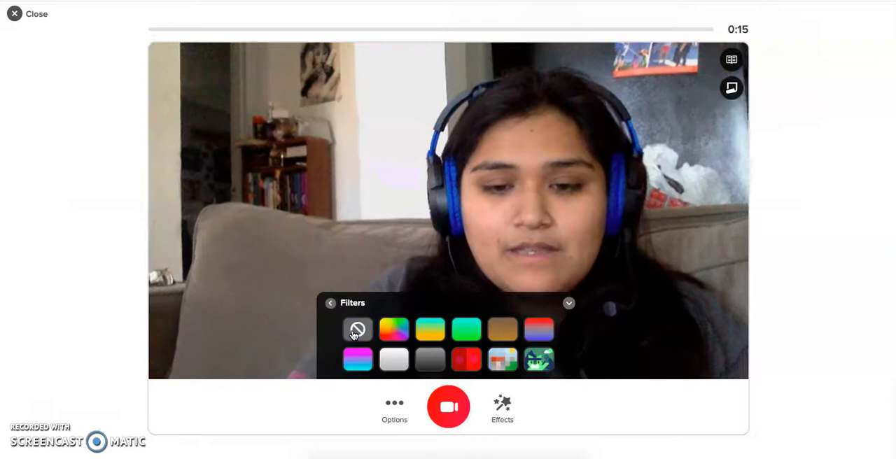
- Try the colourful flower frame around the camera picture and replace it with the gold confetti frame
{"action": "left_click", "coordinate": [500, 418]}
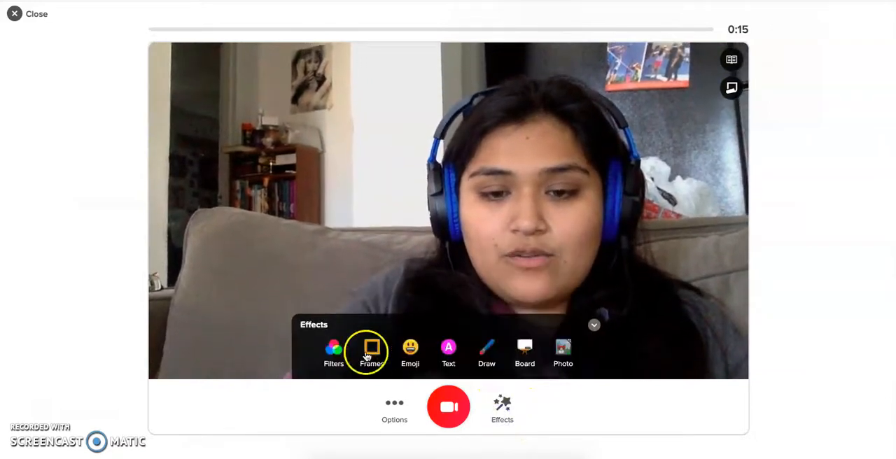
{"action": "left_click", "coordinate": [373, 347]}
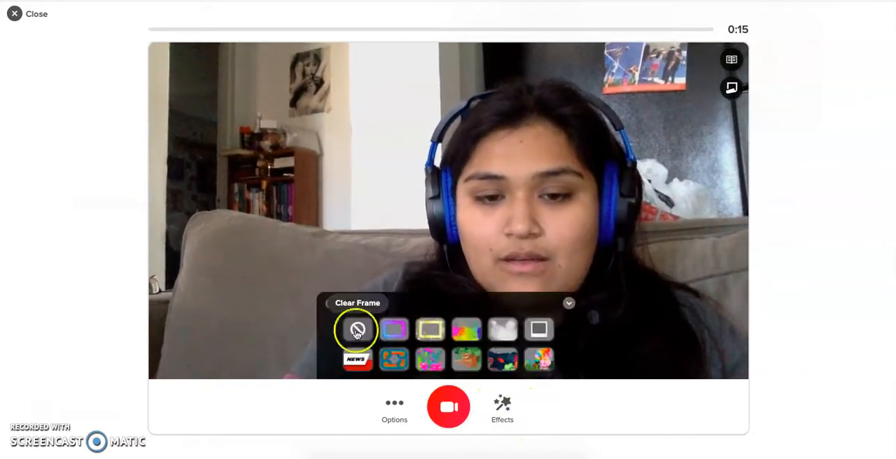
{"action": "left_click", "coordinate": [443, 359]}
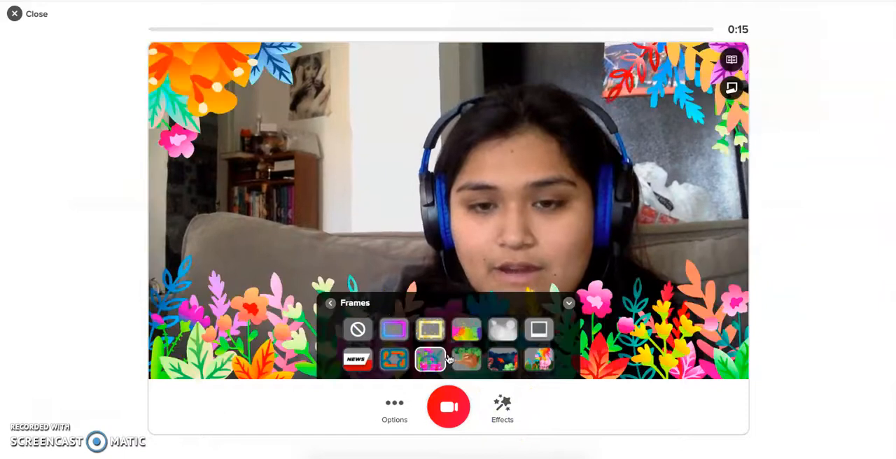
{"action": "left_click", "coordinate": [490, 335]}
{"action": "left_click", "coordinate": [430, 333]}
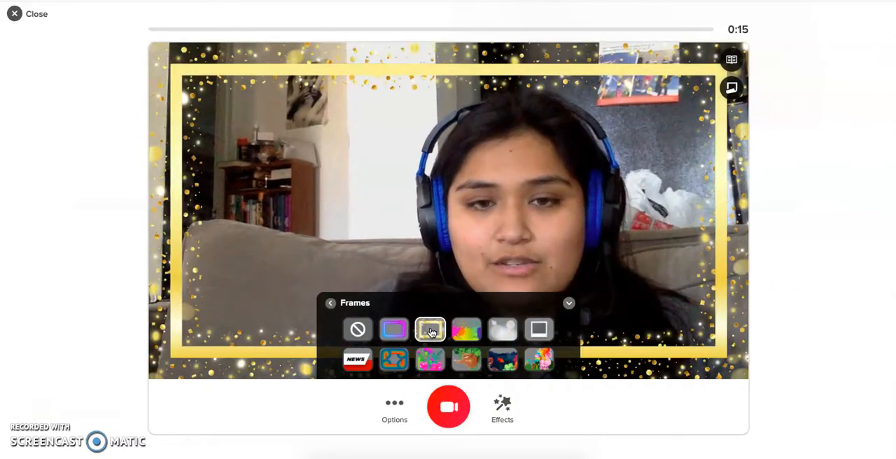
- Try the dotted split-screen board beside the camera picture, remove it and close the effects
{"action": "left_click", "coordinate": [486, 413]}
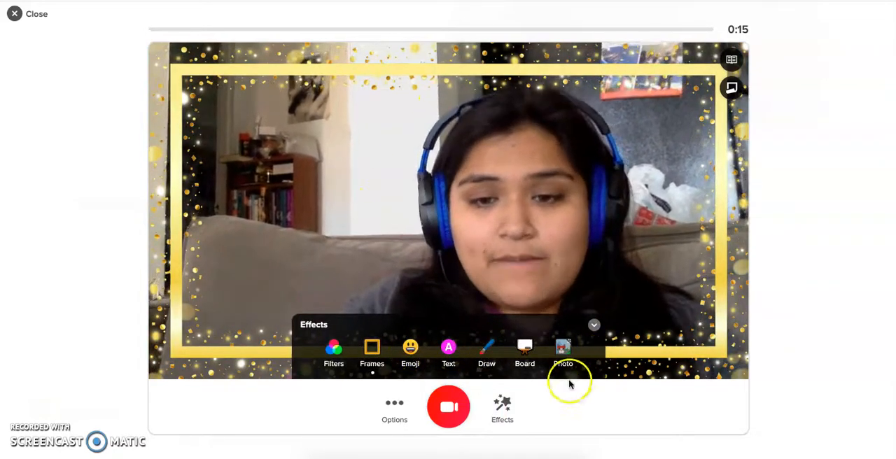
{"action": "left_click", "coordinate": [532, 347]}
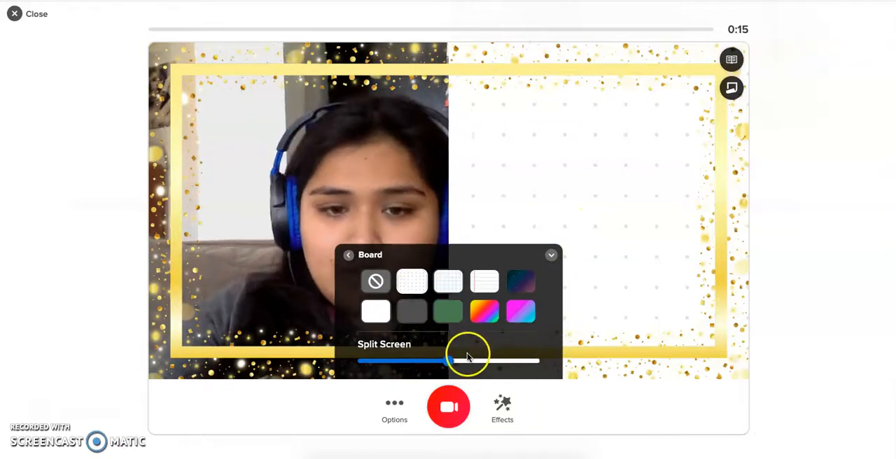
{"action": "left_click", "coordinate": [372, 284]}
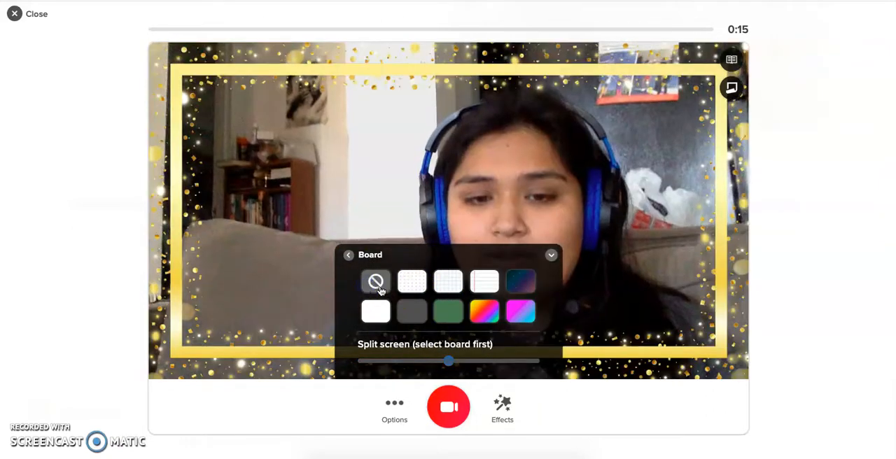
{"action": "left_click", "coordinate": [504, 408]}
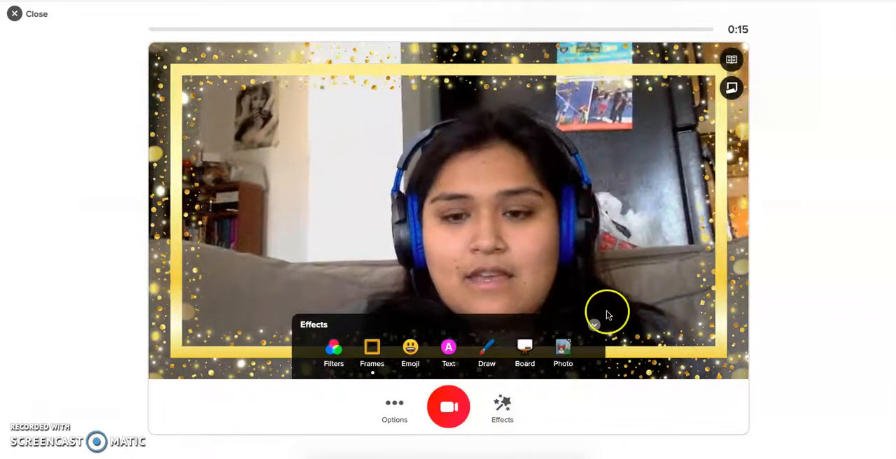
{"action": "left_click", "coordinate": [595, 326]}
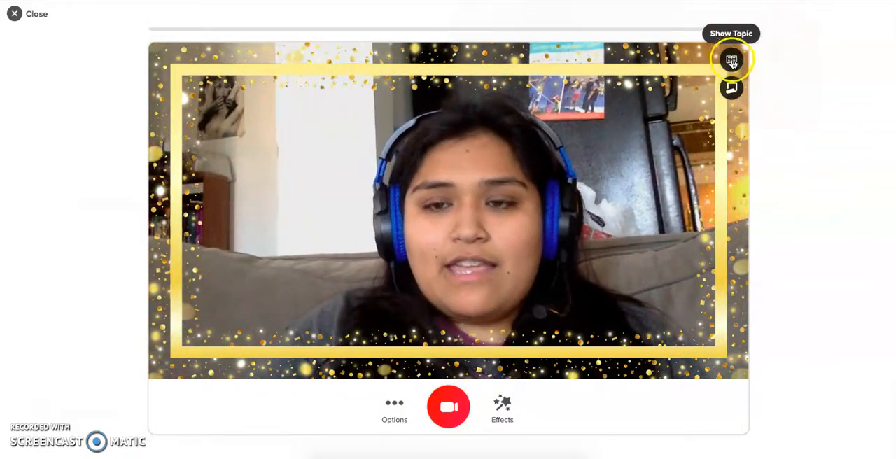
- Show the topic over the recorder and read through its Introduce Yourself instructions
{"action": "left_click", "coordinate": [732, 61]}
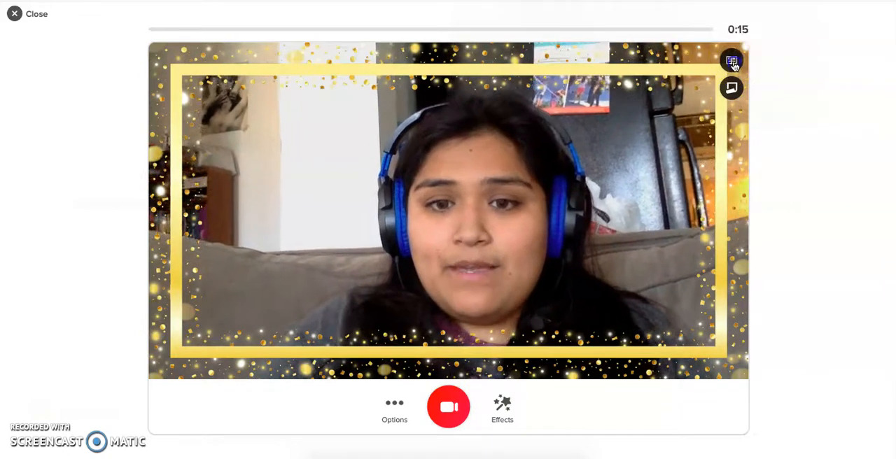
{"action": "scroll", "coordinate": [581, 350], "scroll_direction": "down", "scroll_amount": 2}
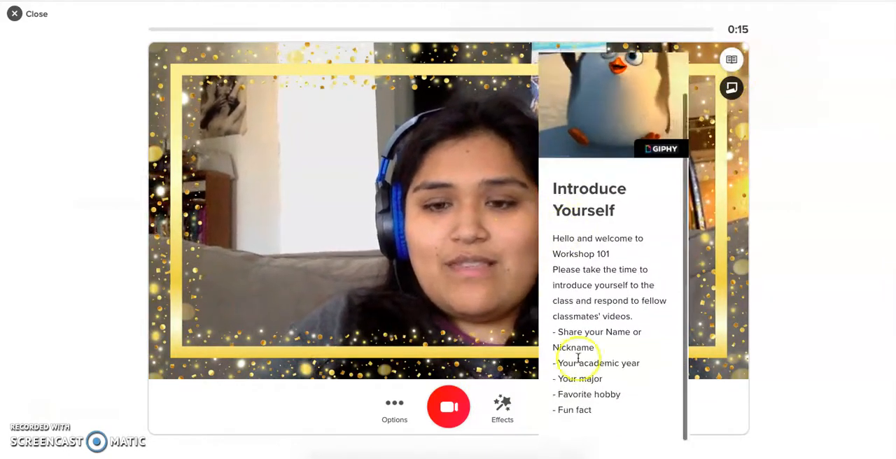
{"action": "scroll", "coordinate": [596, 410], "scroll_direction": "down", "scroll_amount": 1}
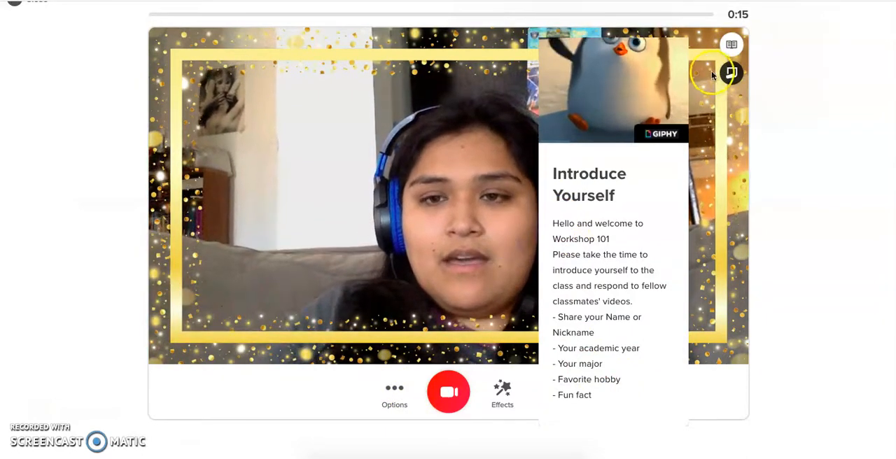
{"action": "scroll", "coordinate": [676, 108], "scroll_direction": "up", "scroll_amount": 2}
- Try out a blank sticky note on the recorder, discard it and hide the topic
{"action": "left_click", "coordinate": [731, 70]}
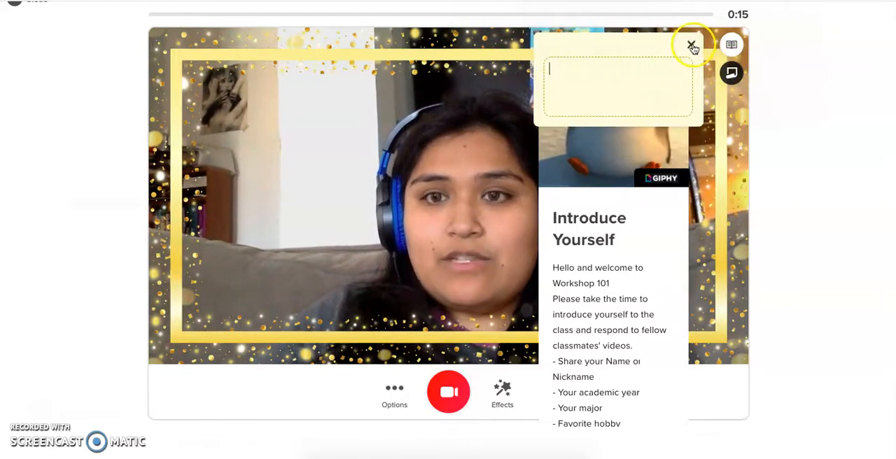
{"action": "left_click", "coordinate": [691, 45]}
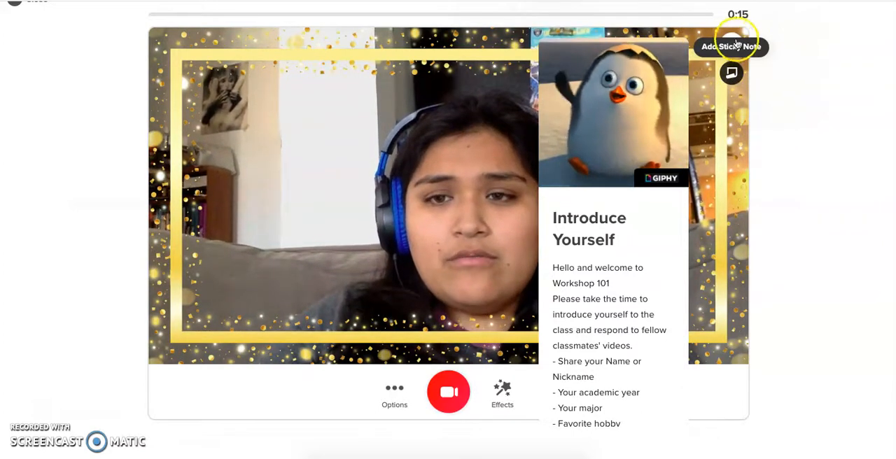
{"action": "left_click", "coordinate": [488, 188]}
- Record a video response of about 14 seconds with the gold frame and proceed to its review
{"action": "left_click", "coordinate": [449, 394]}
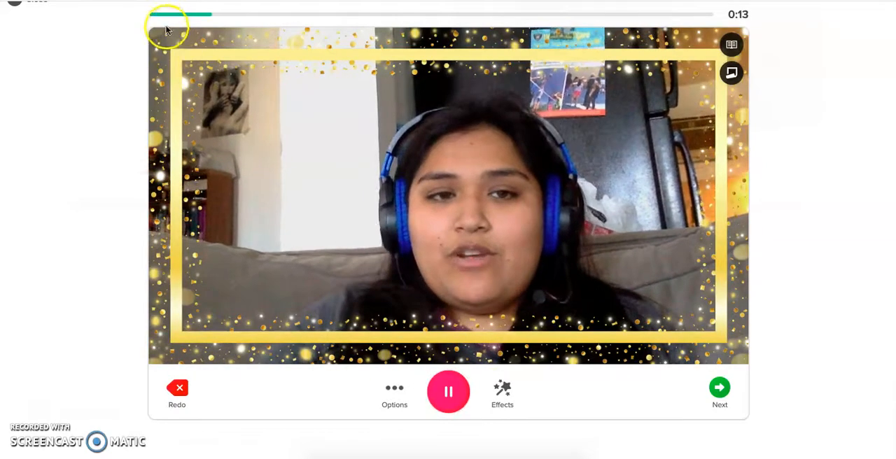
{"action": "left_click", "coordinate": [334, 21]}
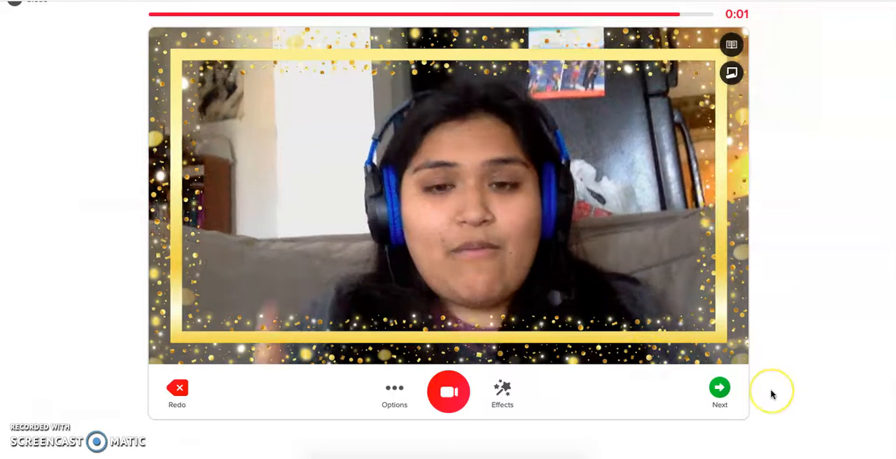
{"action": "left_click", "coordinate": [721, 394]}
{"action": "left_click", "coordinate": [533, 251]}
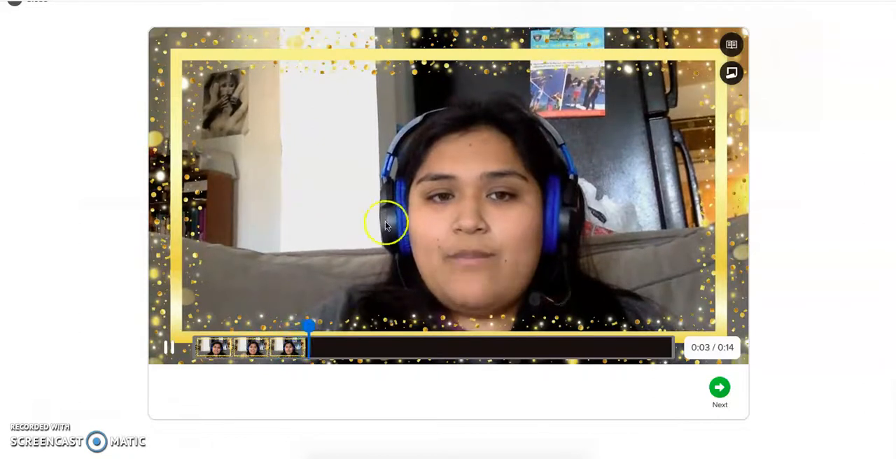
{"action": "scroll", "coordinate": [387, 308], "scroll_direction": "up", "scroll_amount": 1}
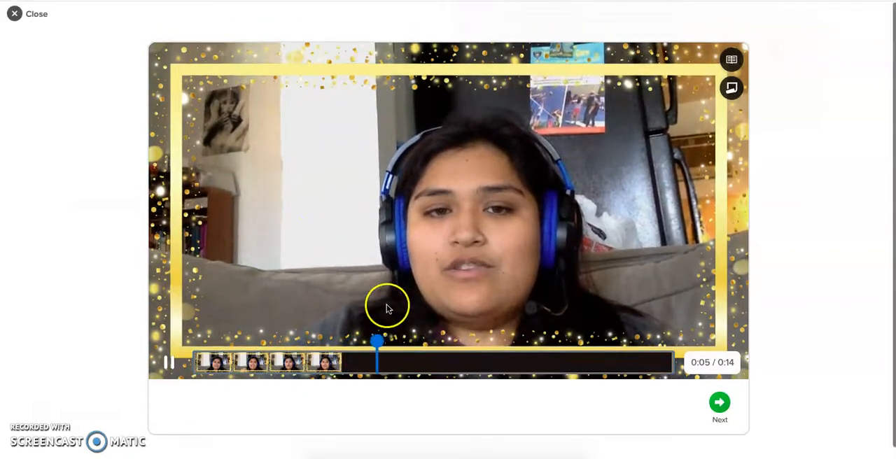